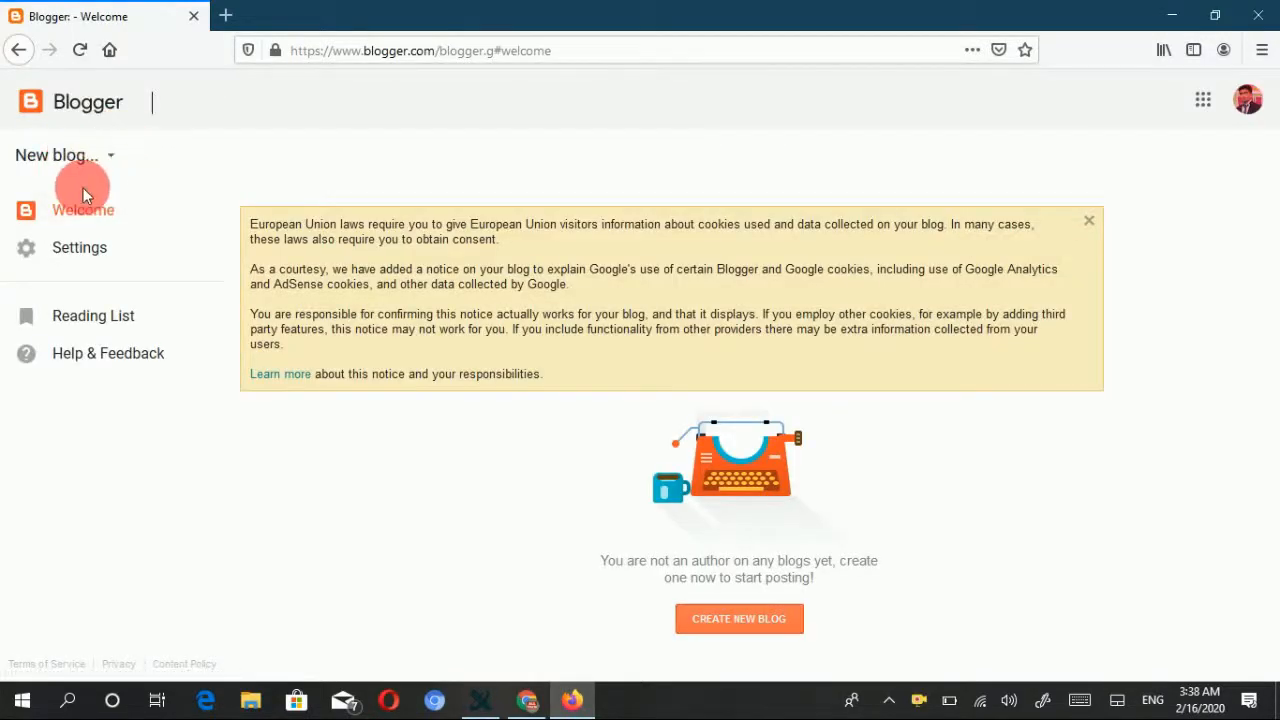
click(40, 218)
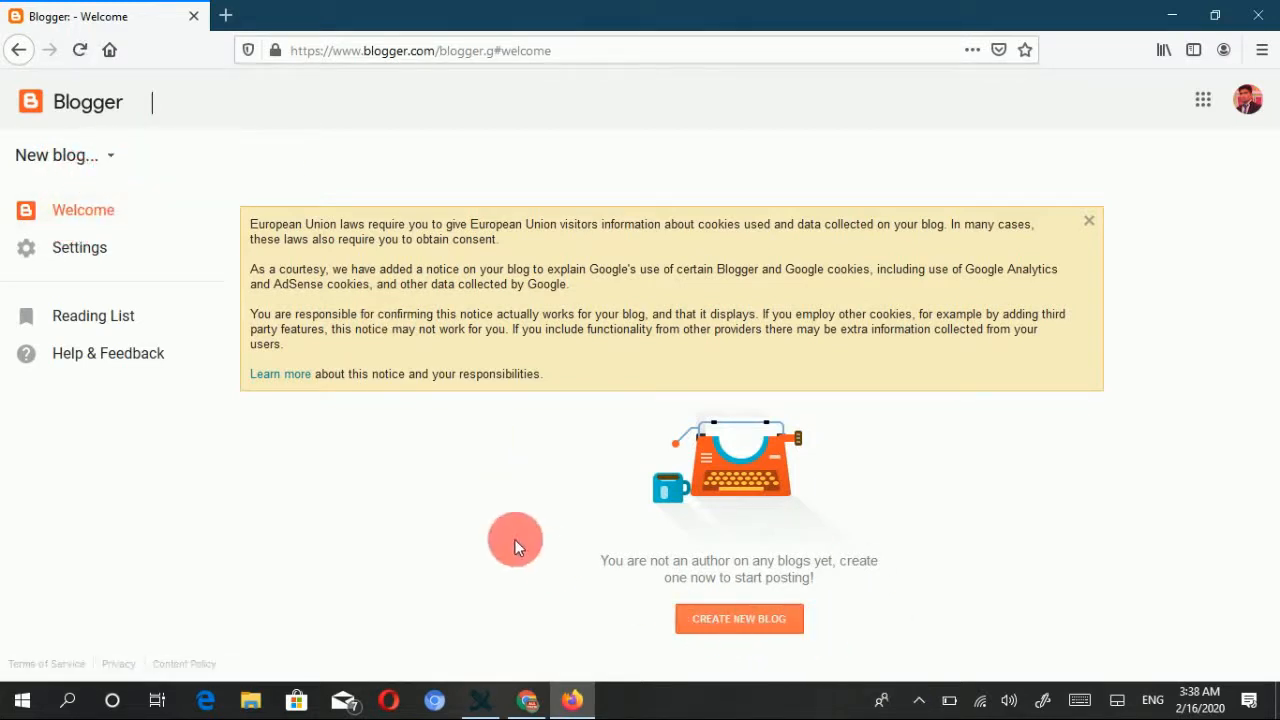
click(16, 48)
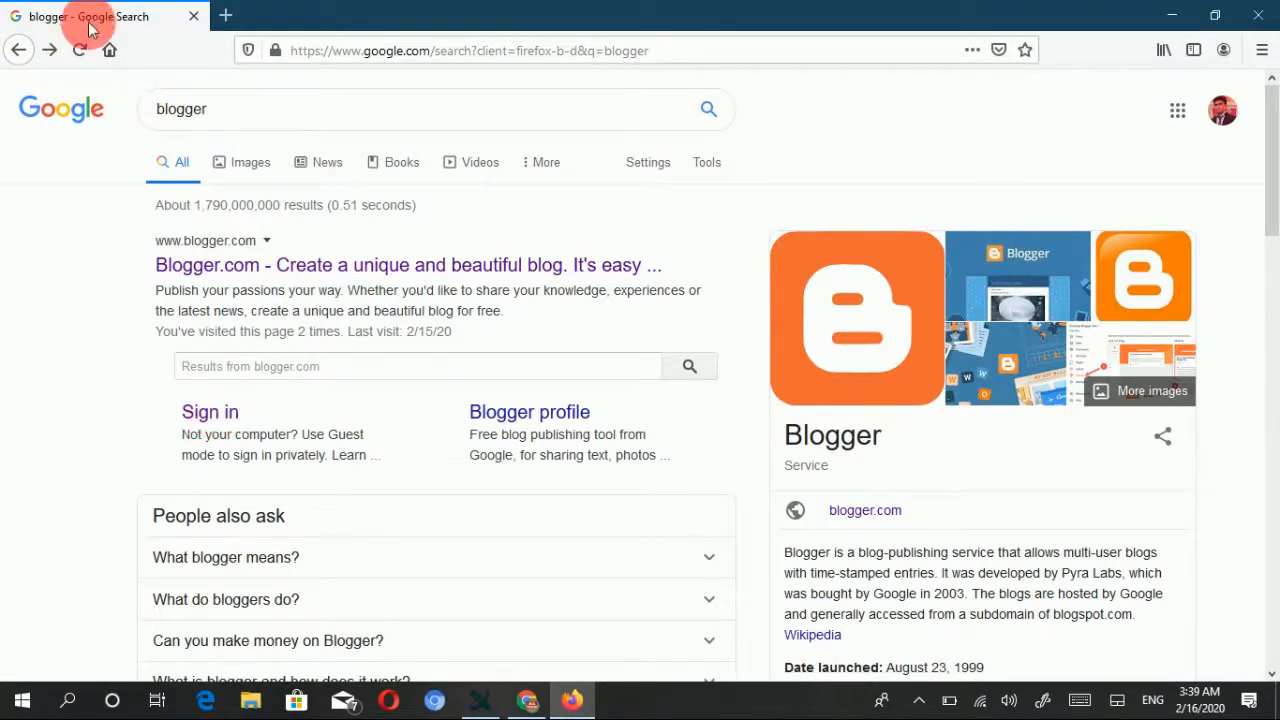
click(50, 52)
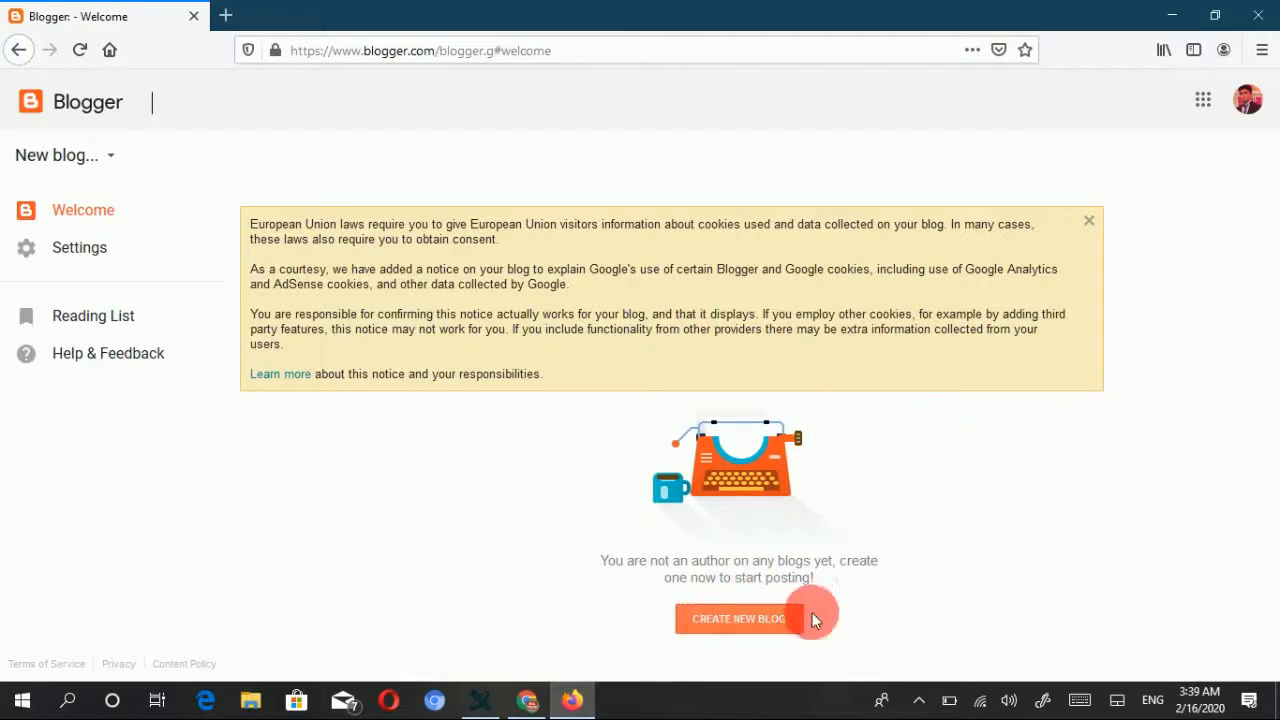
Step: Start a new blog titled "mehar tv news" with the address mehartvnews.blogspot.com
click(740, 620)
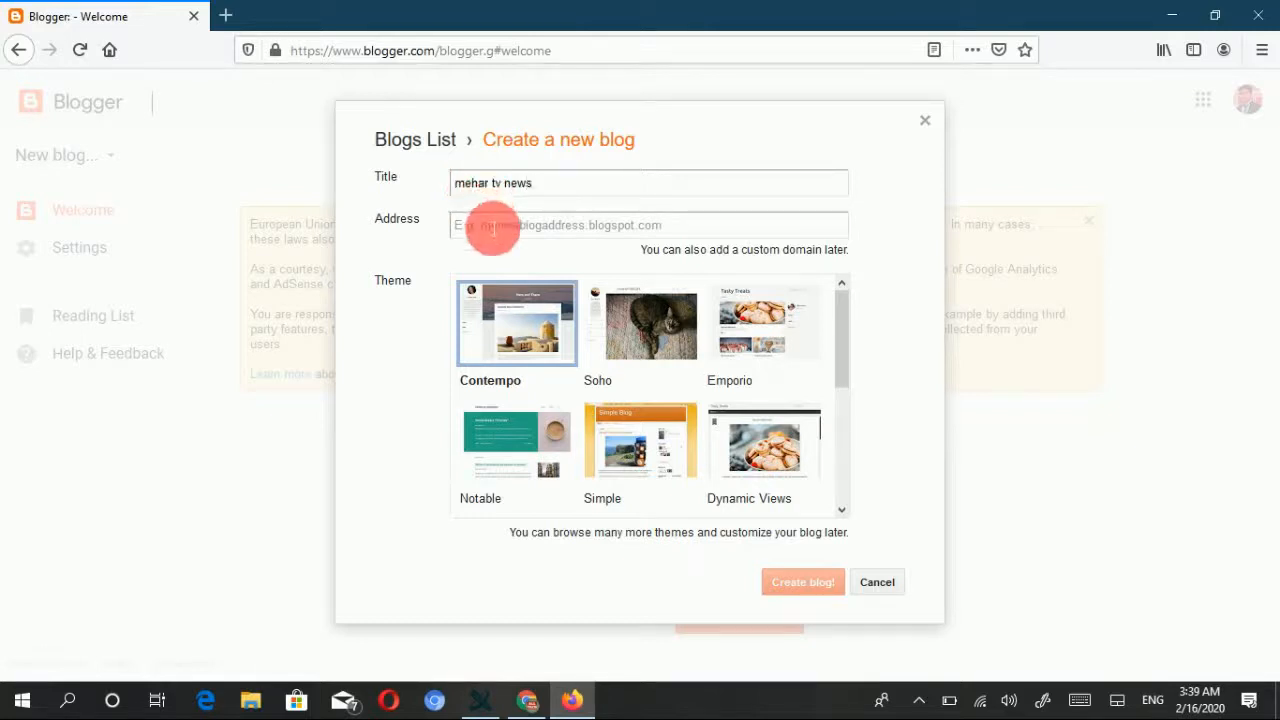
click(493, 228)
text(mehartv)
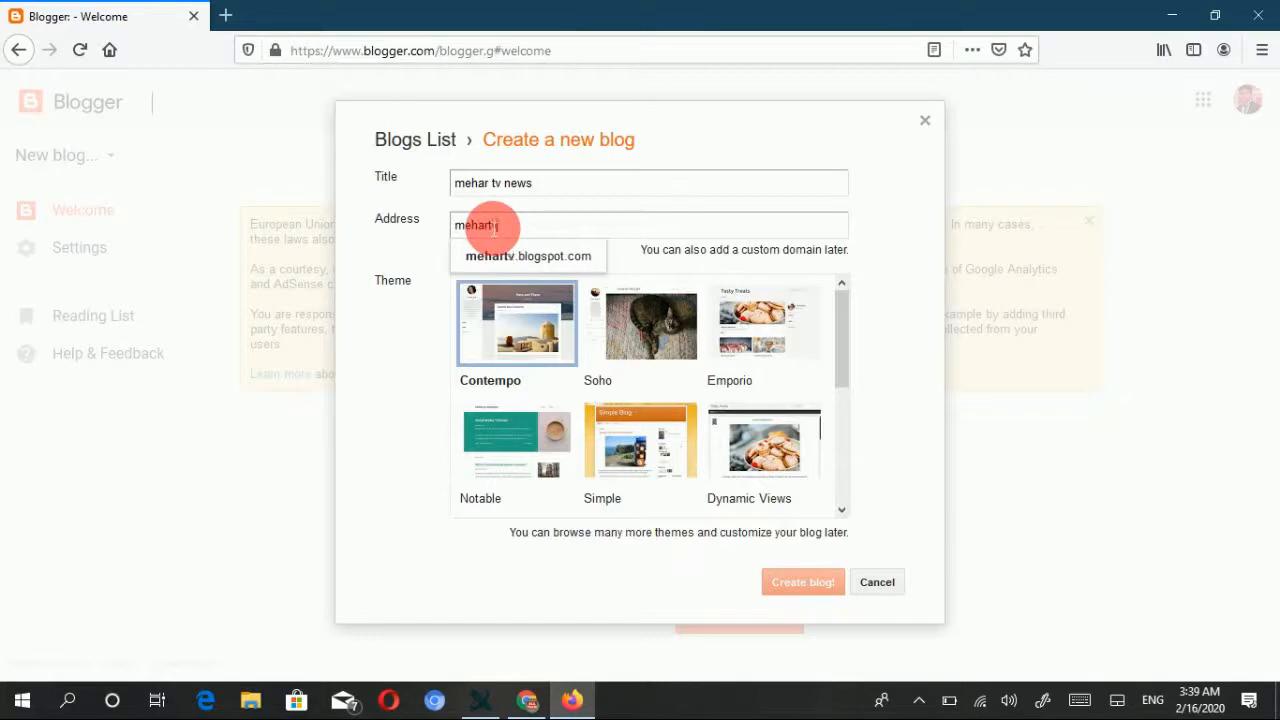
text(new)
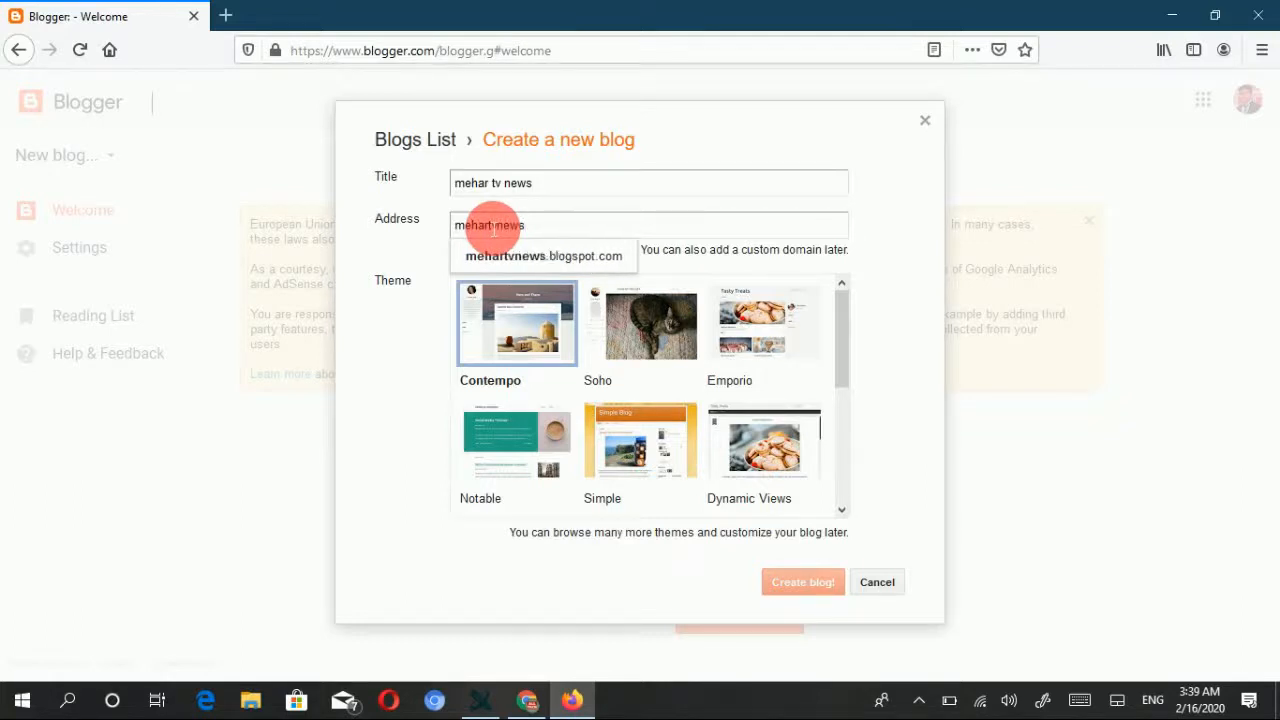
text(s)
click(588, 258)
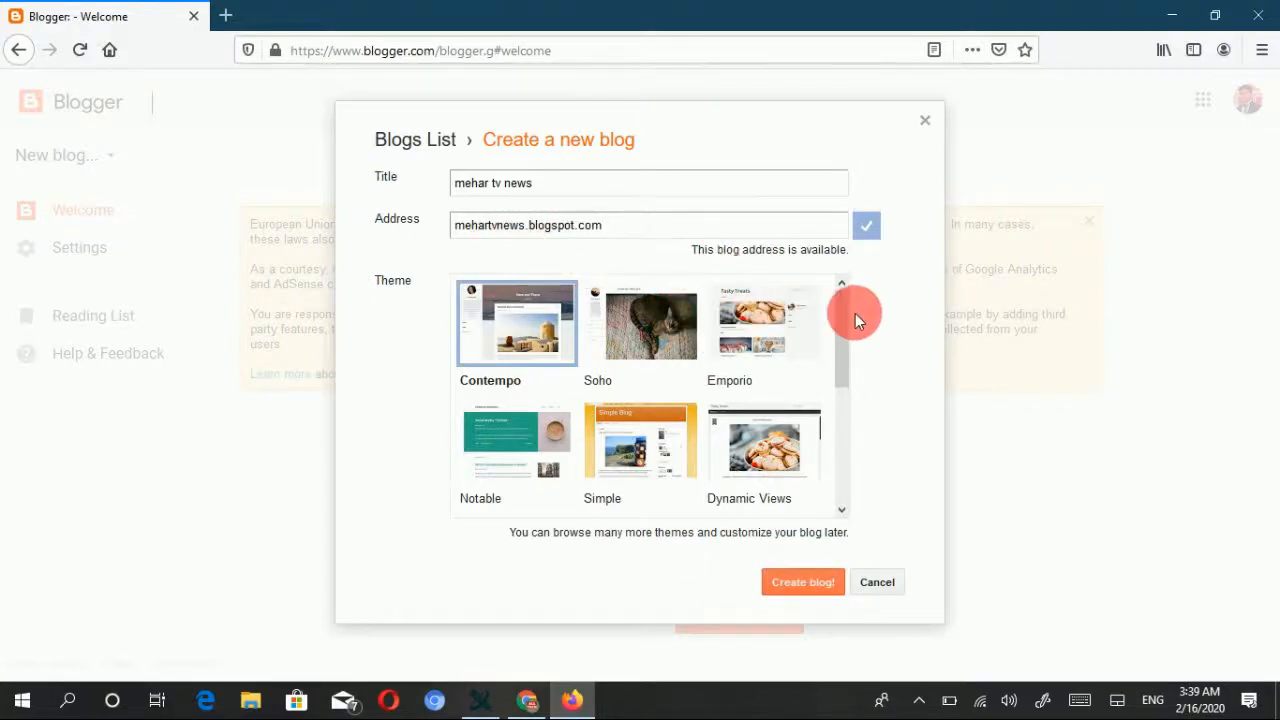
Step: Try out the Picture Window, Awesome Inc., Simple, Dynamic Views and Notable themes for the new blog
drag(845, 315, 831, 455)
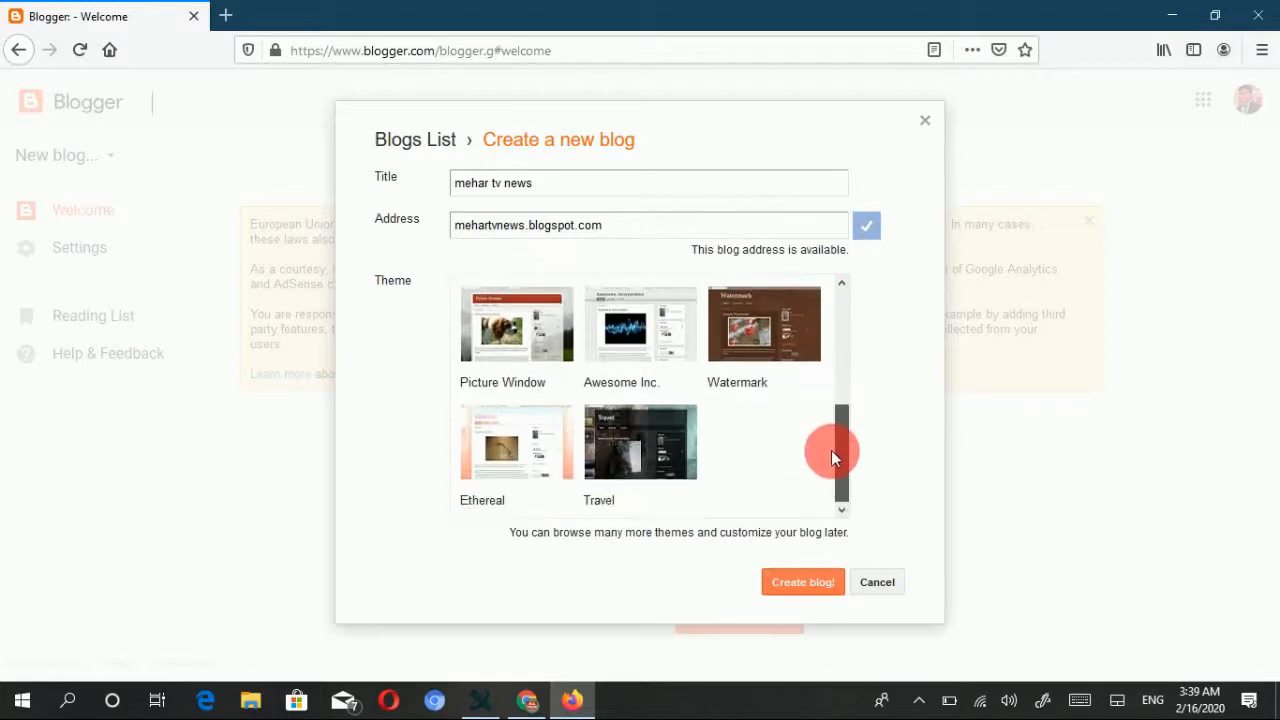
click(516, 340)
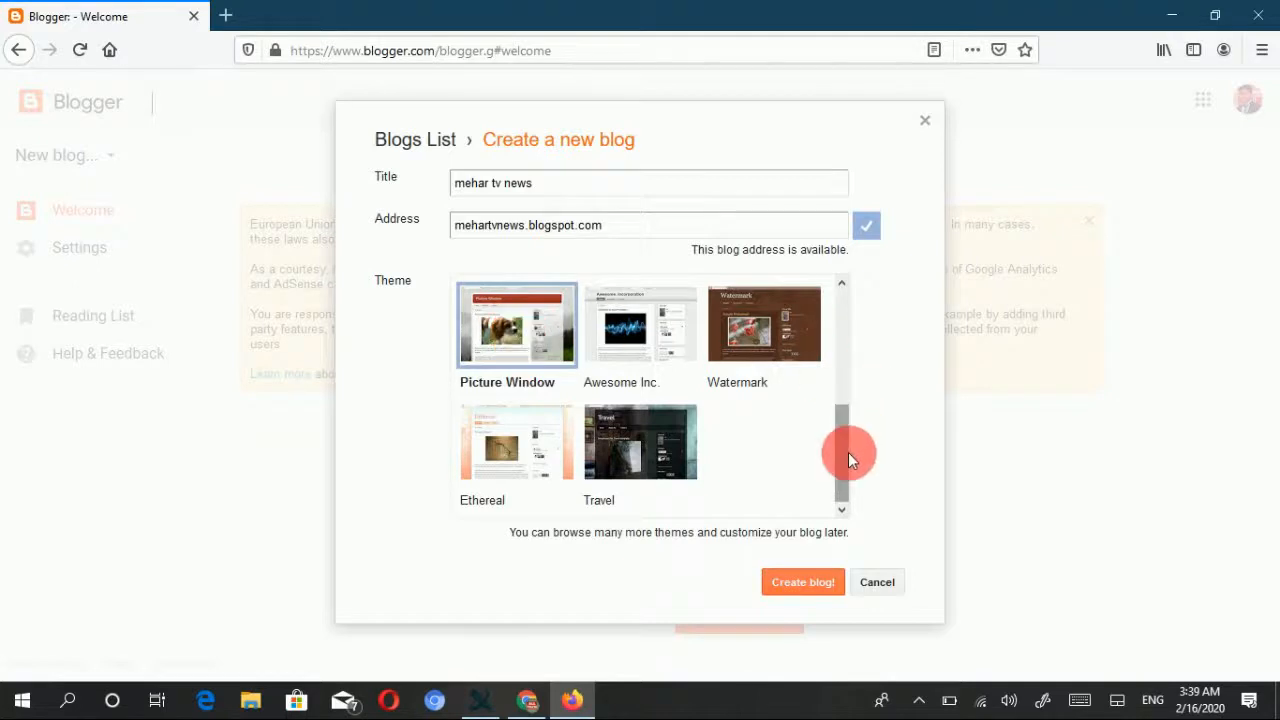
drag(840, 448, 834, 377)
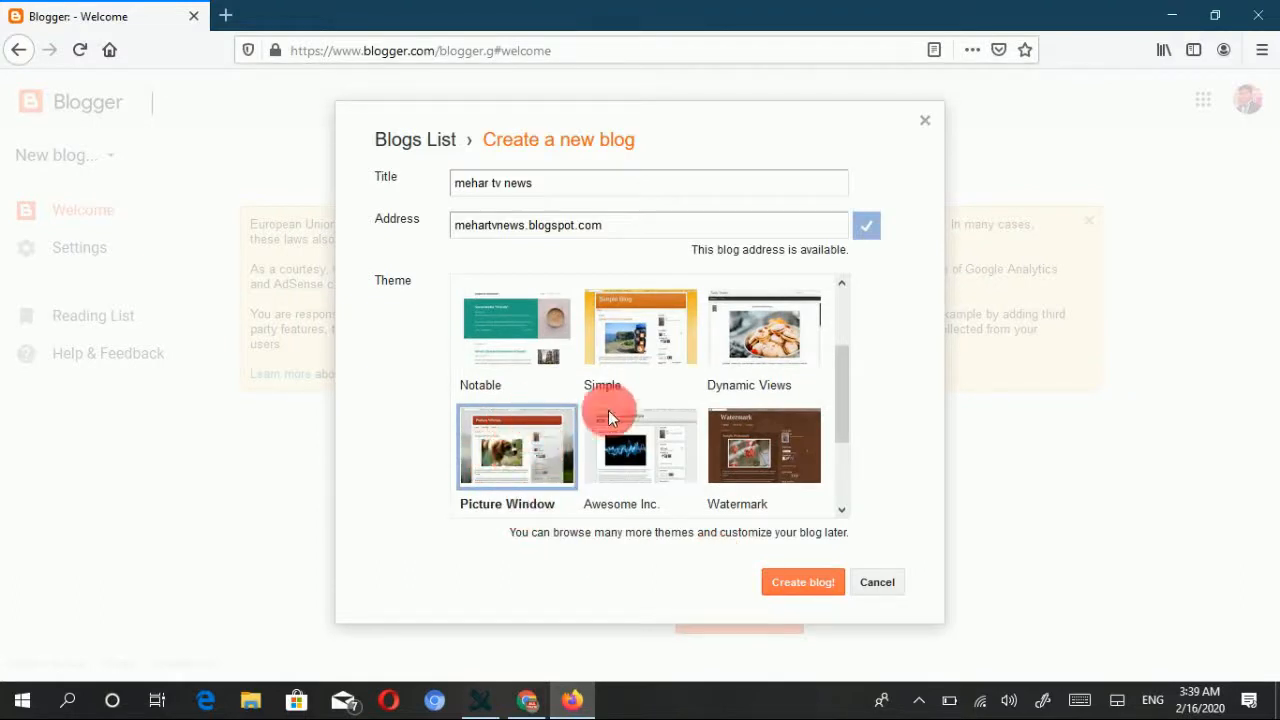
click(660, 445)
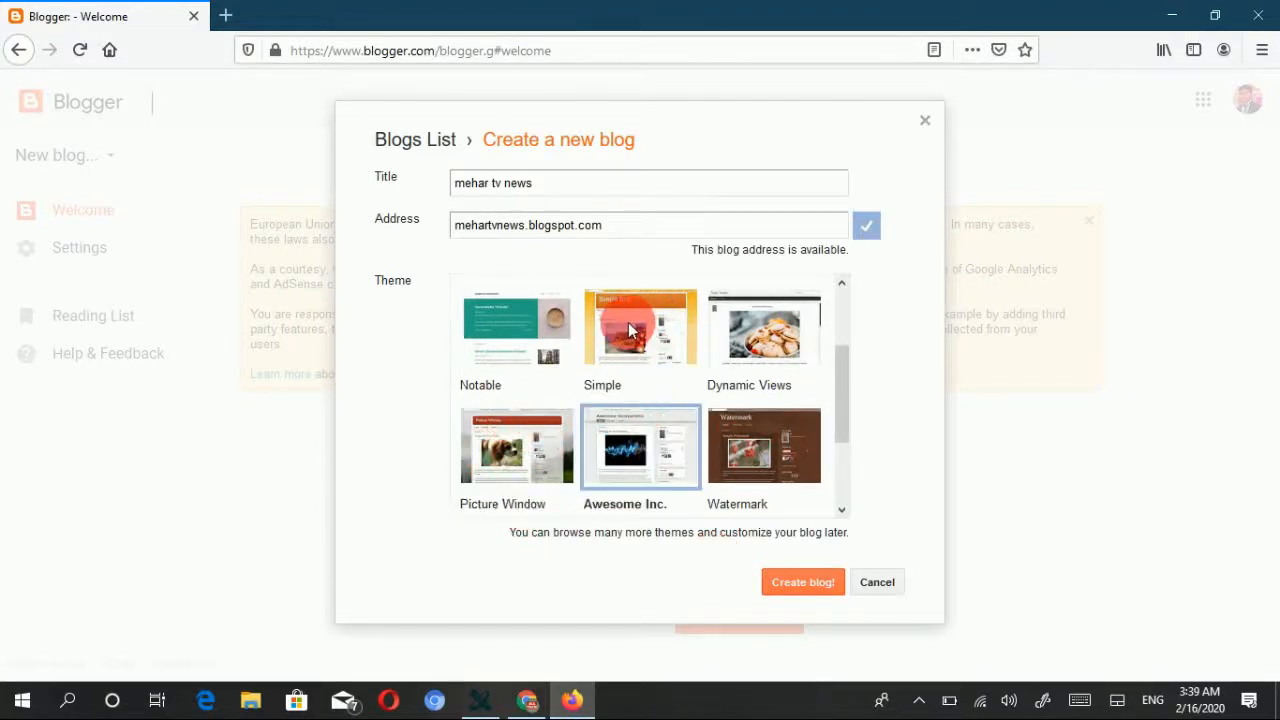
click(631, 331)
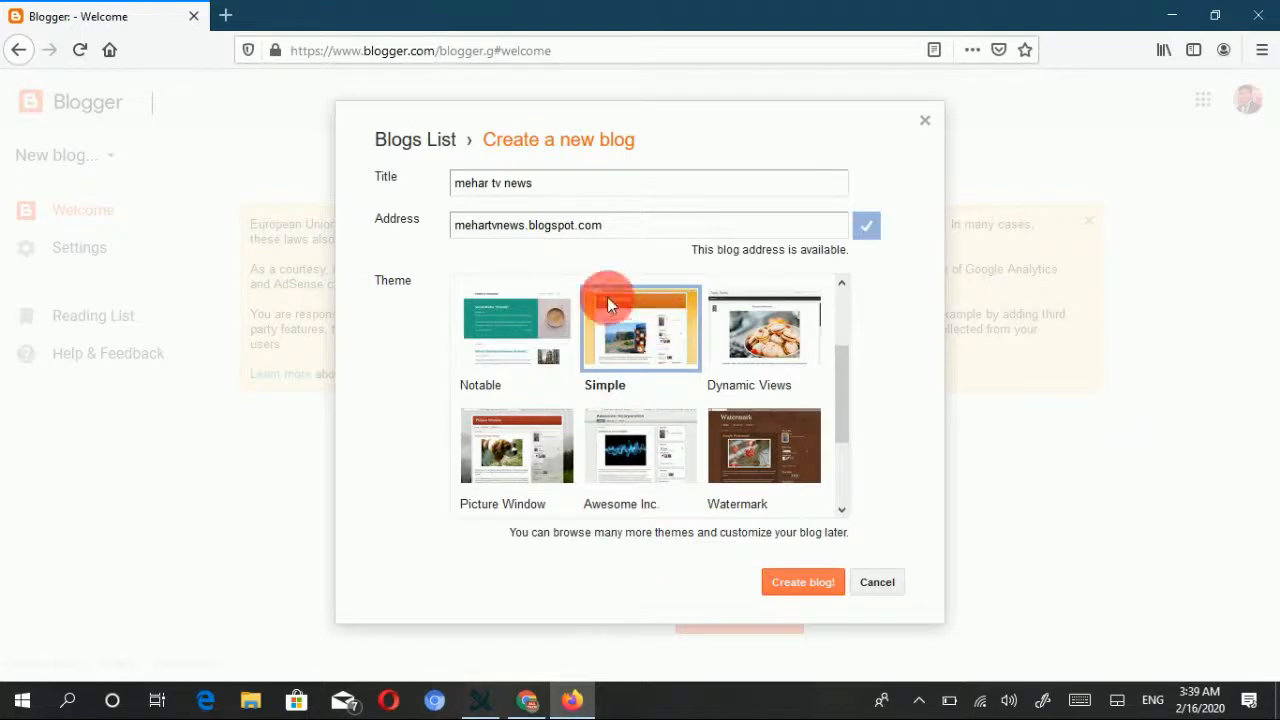
click(754, 334)
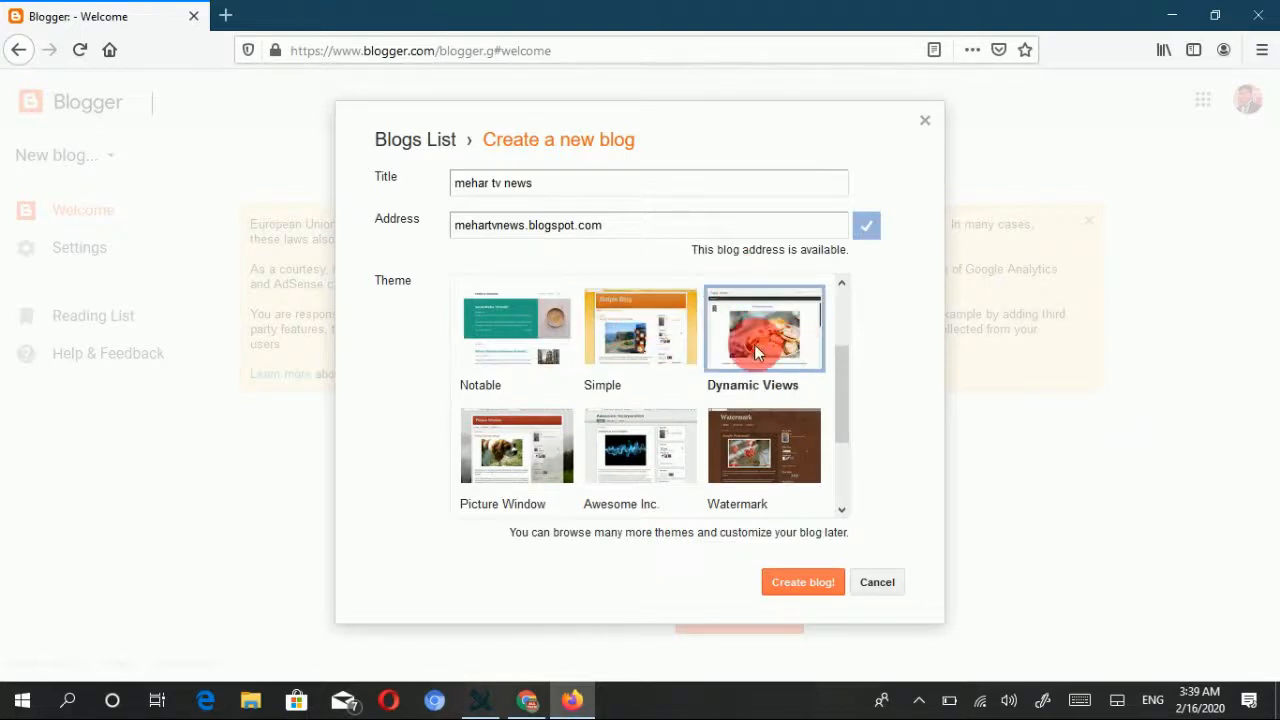
click(633, 336)
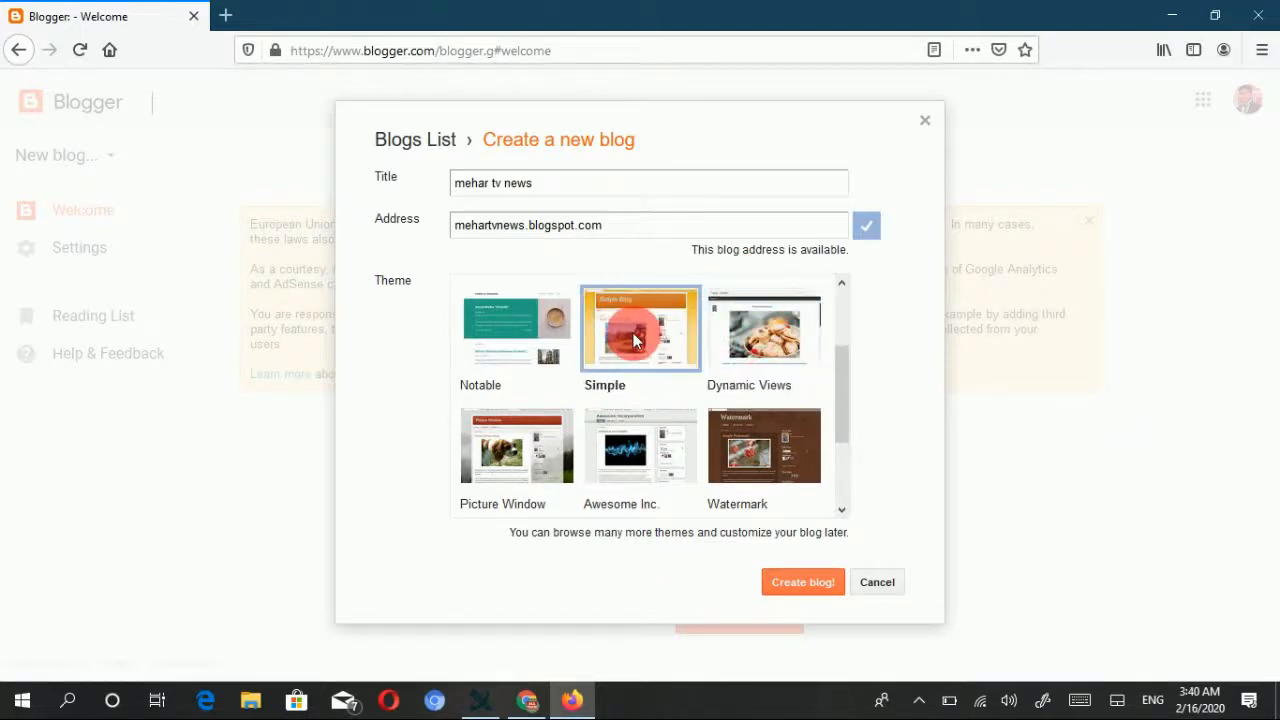
click(516, 328)
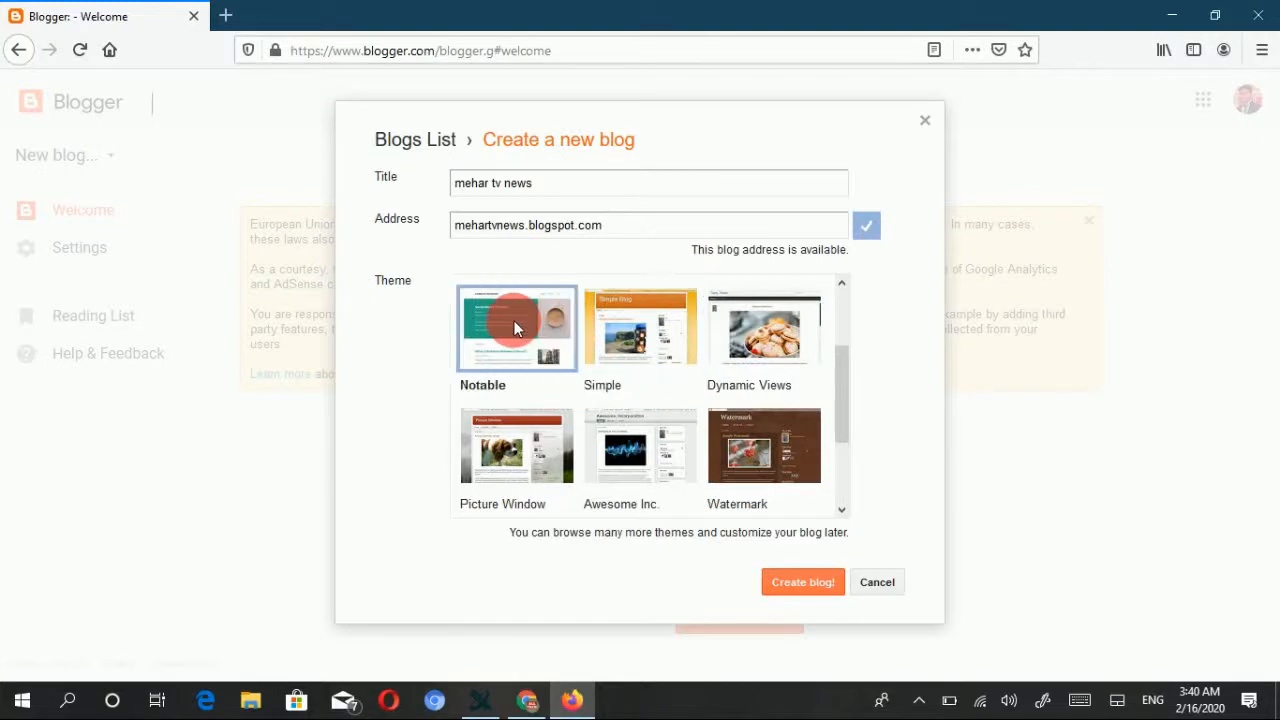
Step: Choose the Picture Window theme and create the blog
click(515, 448)
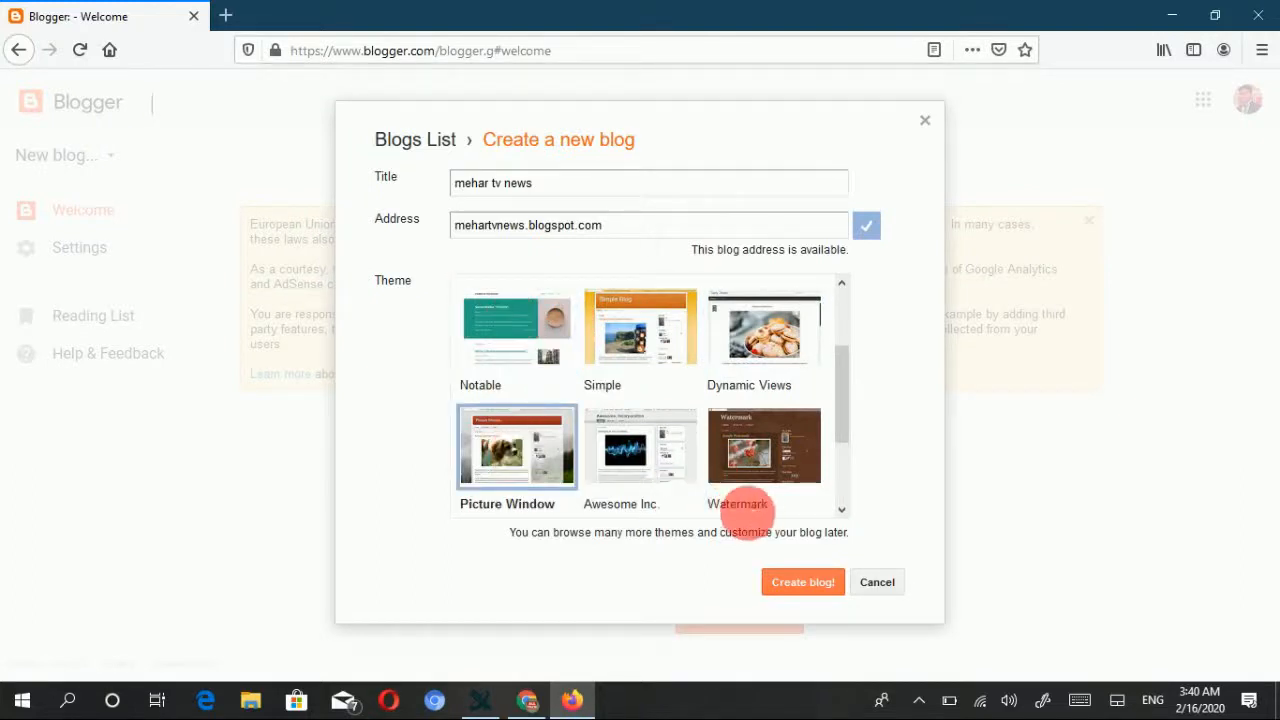
click(805, 582)
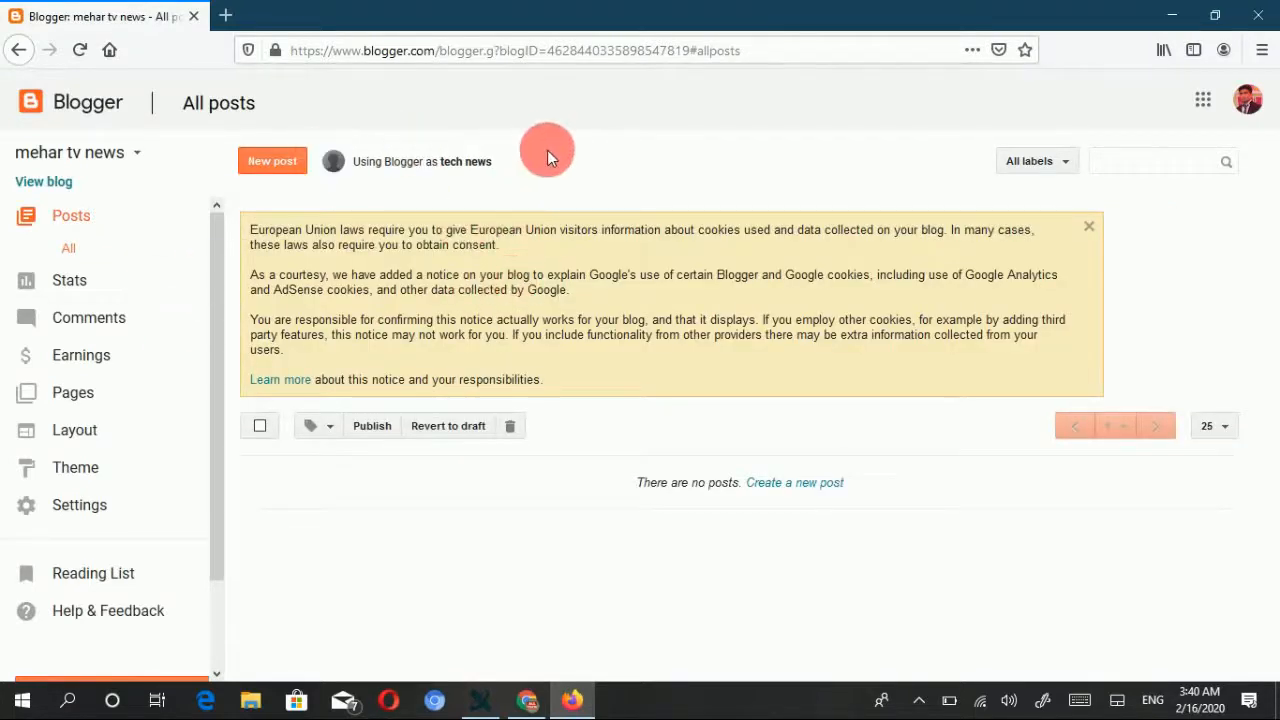
Step: Select the mehar tv news blog from the list of blogs and look at its overview statistics
click(137, 154)
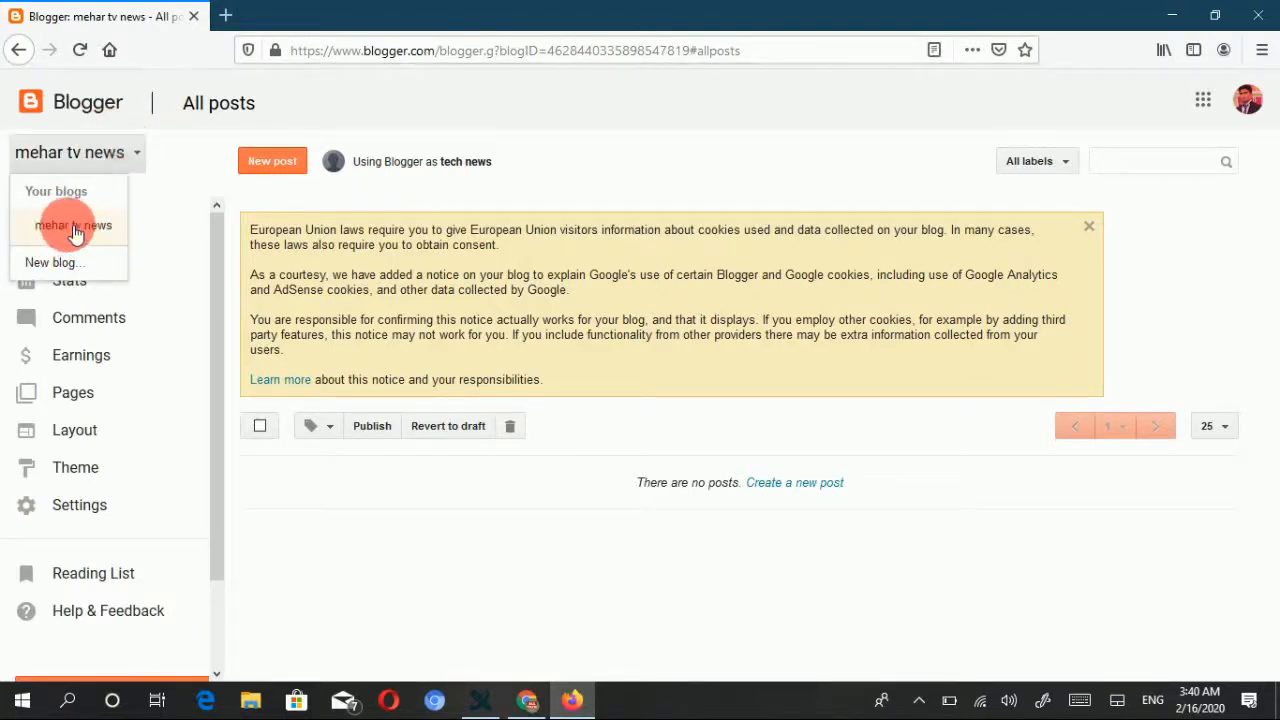
click(73, 229)
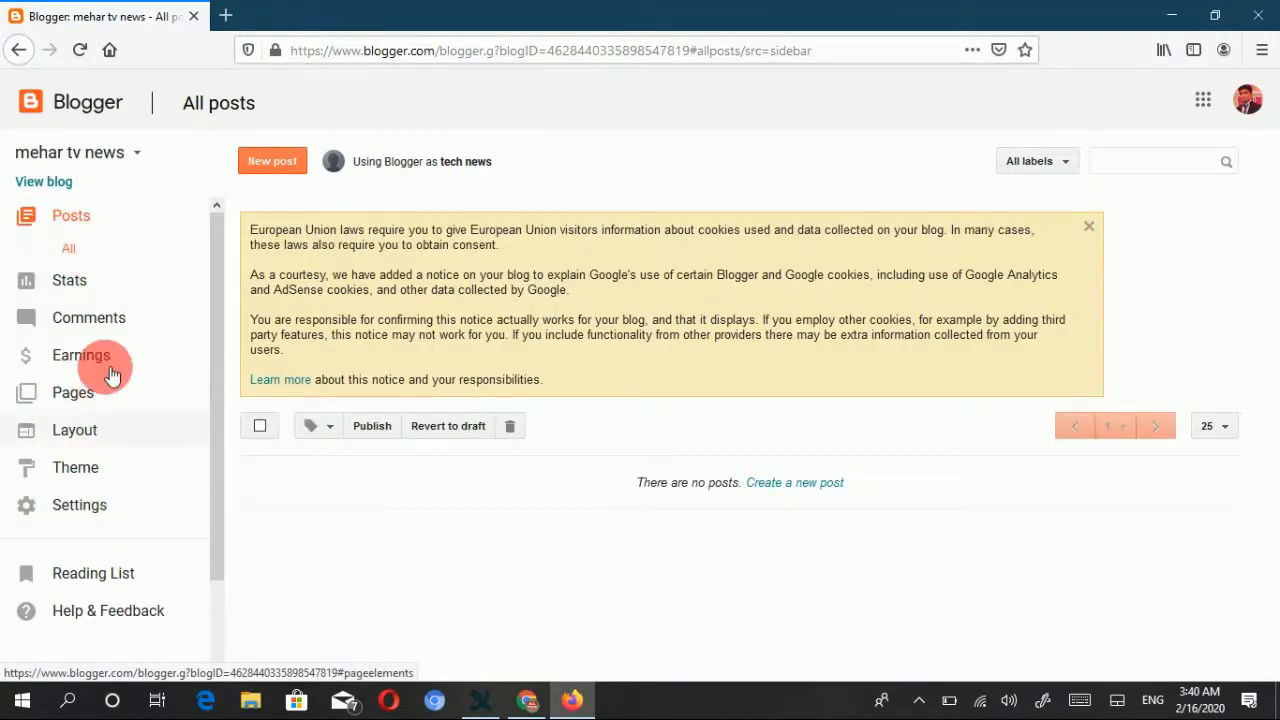
click(85, 285)
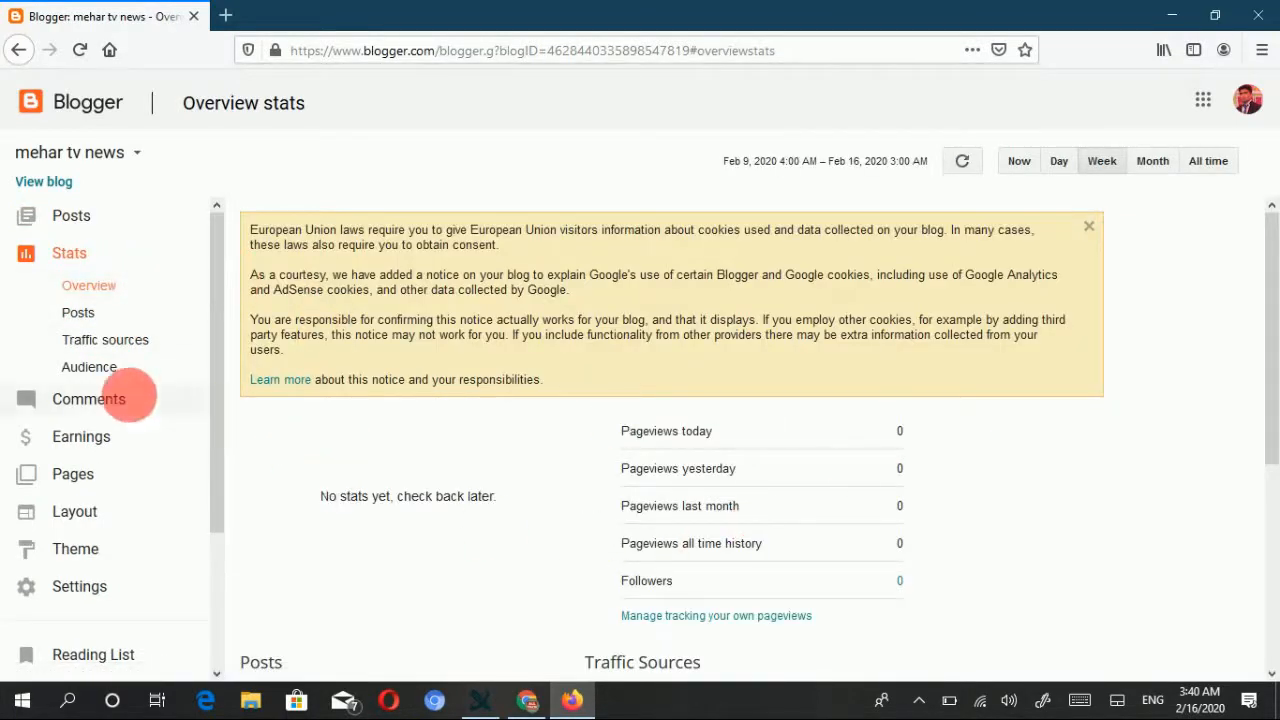
drag(105, 416, 90, 445)
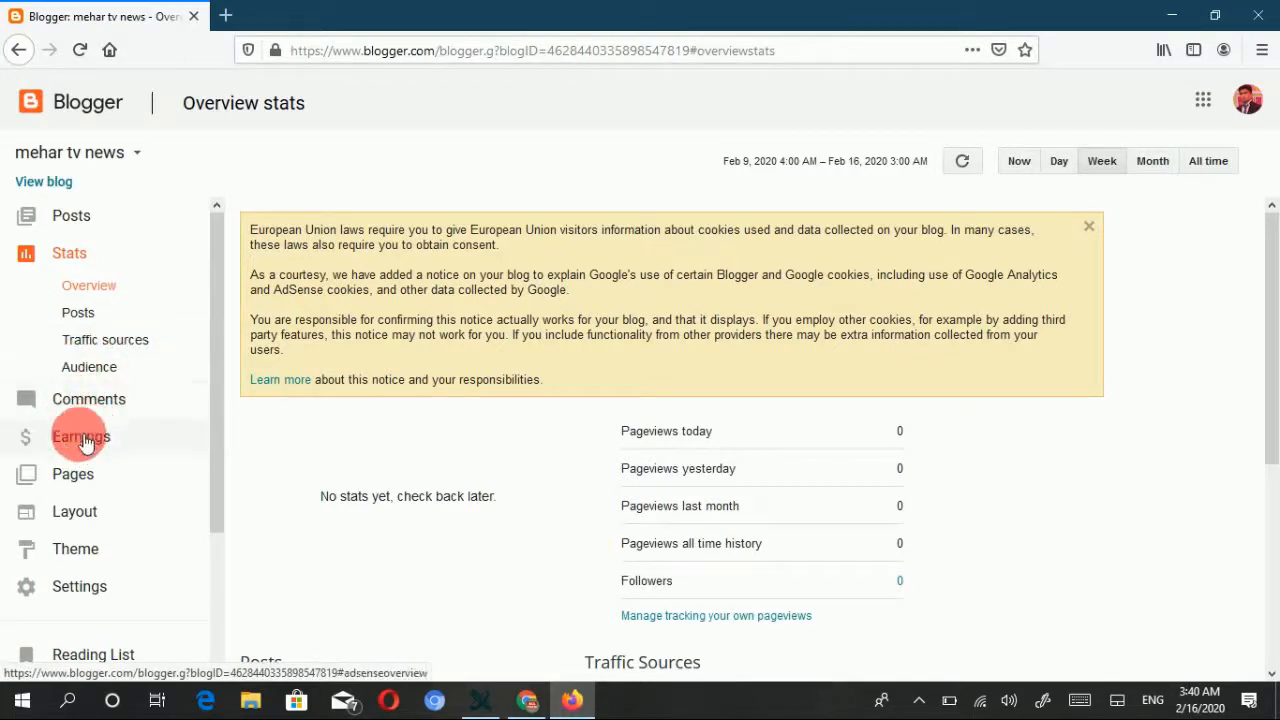
Step: Apply the orange variant of the Awesome Inc. theme to the blog and check its live preview
click(64, 556)
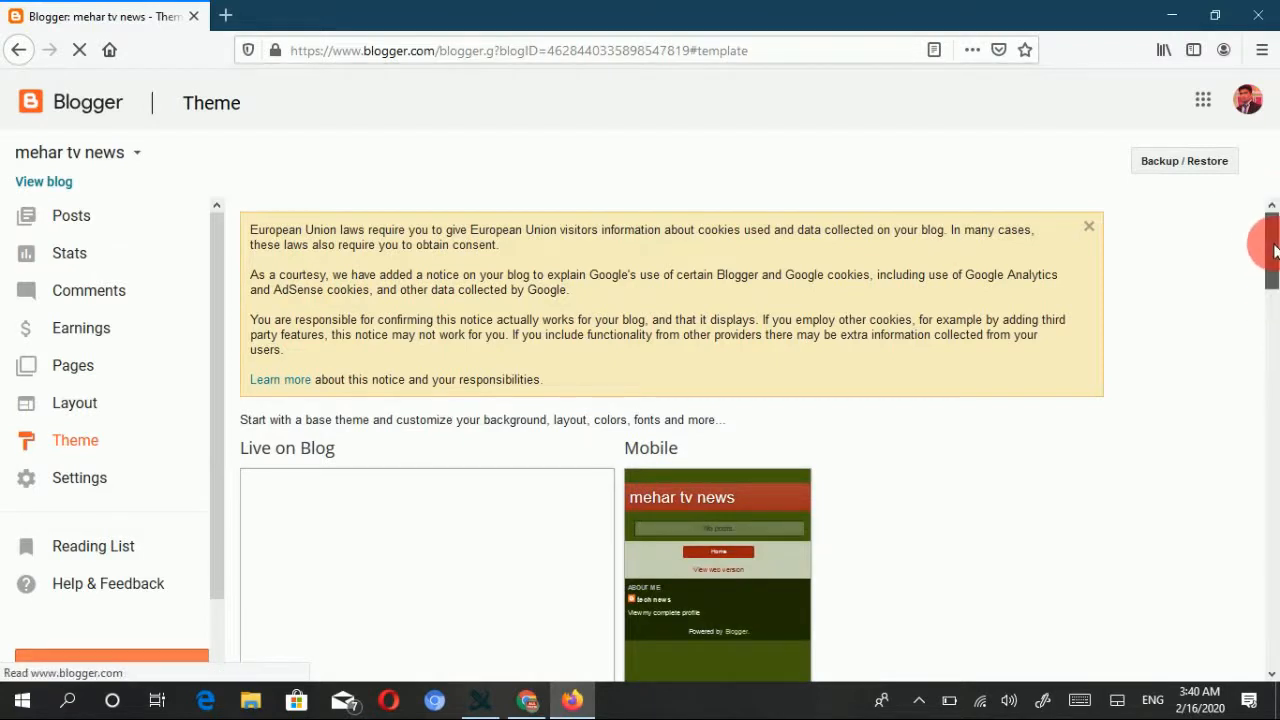
scroll(1270, 300, down, 3)
scroll(1271, 290, down, 1)
scroll(1271, 275, up, 2)
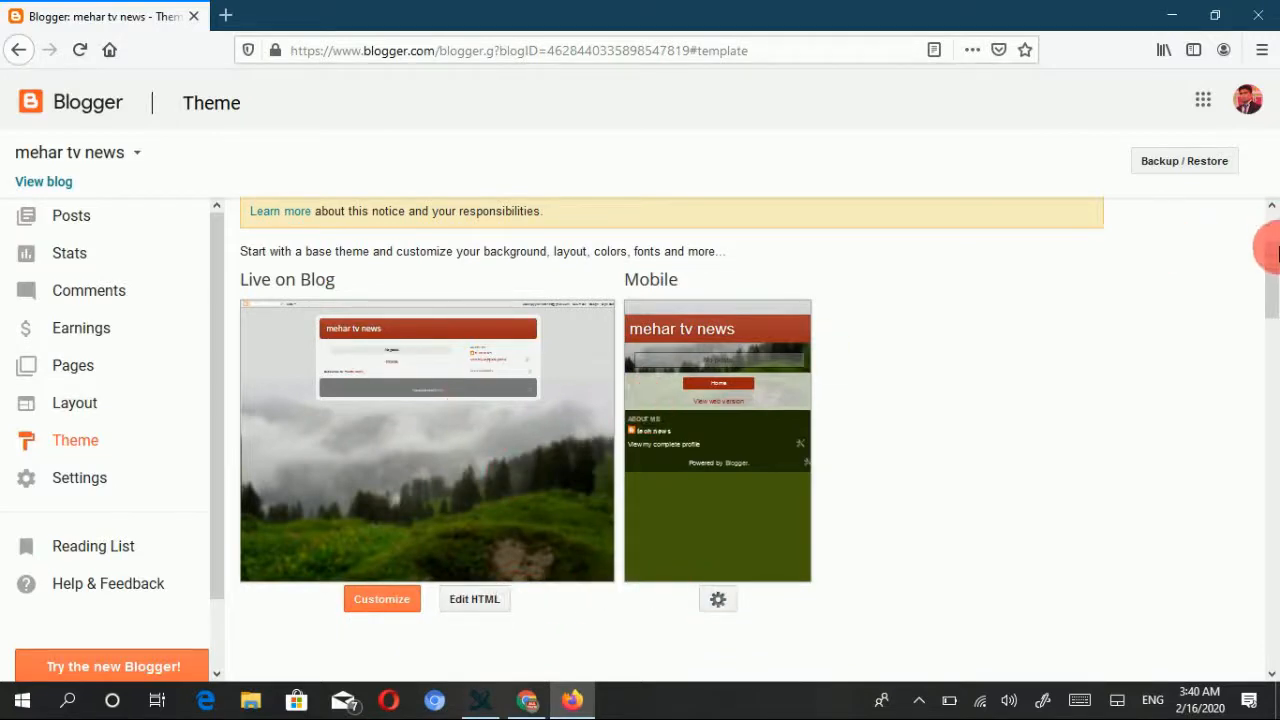
drag(1272, 287, 1234, 537)
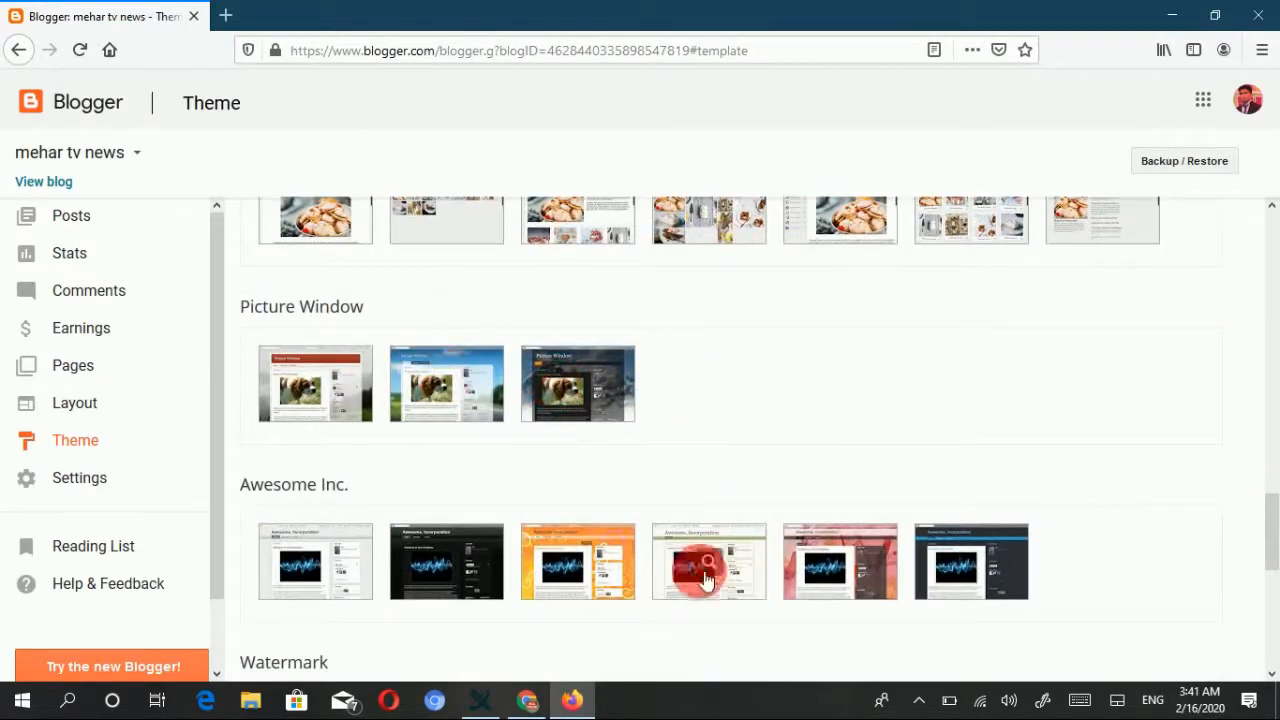
click(540, 577)
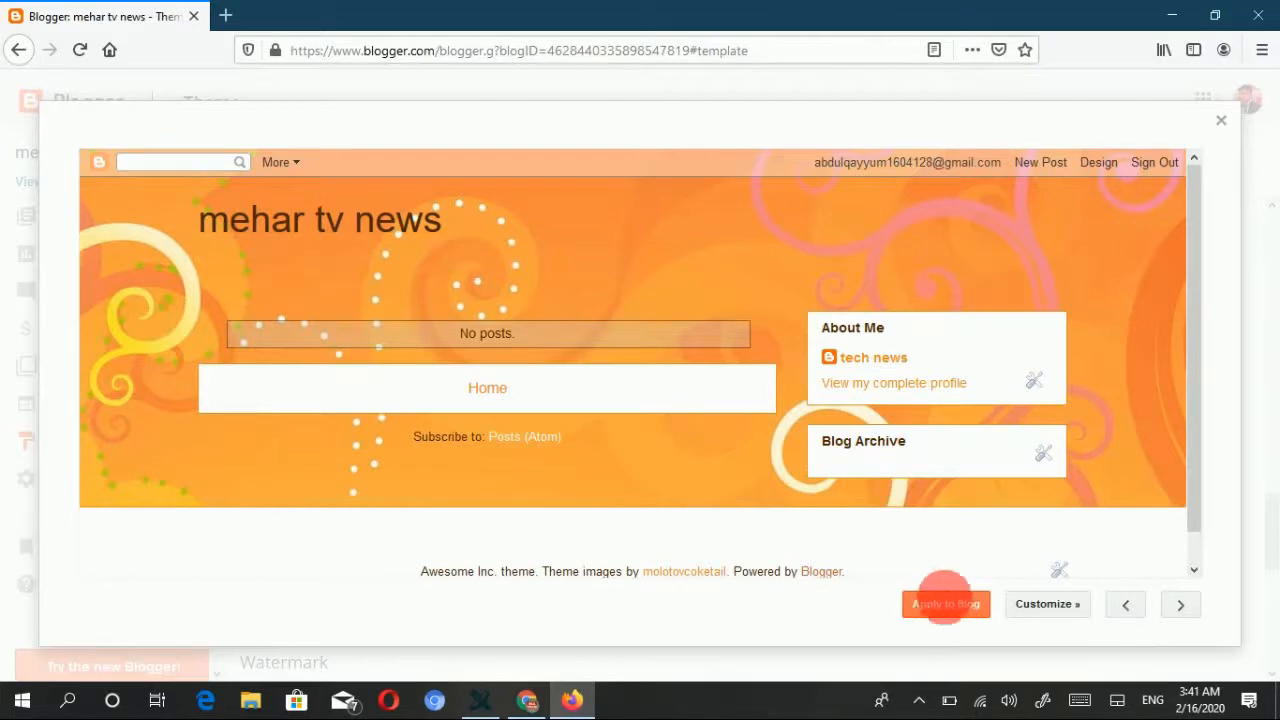
click(945, 604)
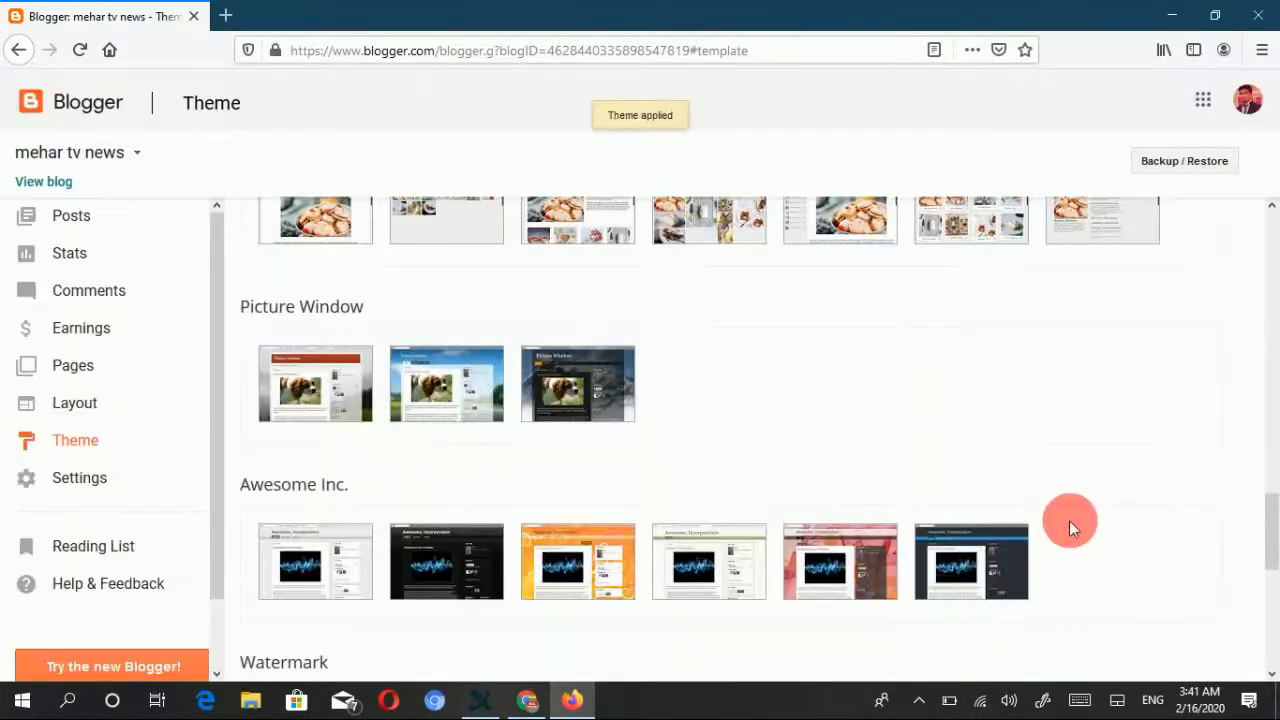
drag(1266, 528, 1240, 297)
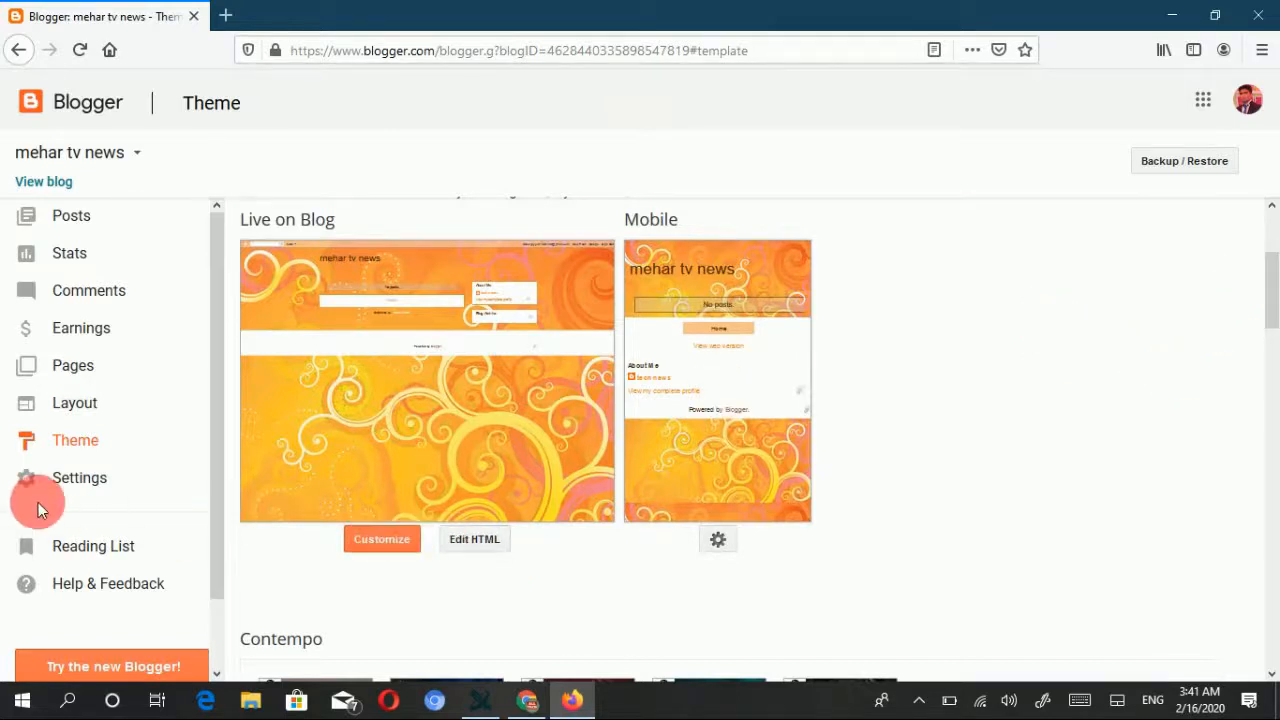
Step: Save the blog description as "This website is for technical news and upto so on you willl create" in the basic settings
click(80, 480)
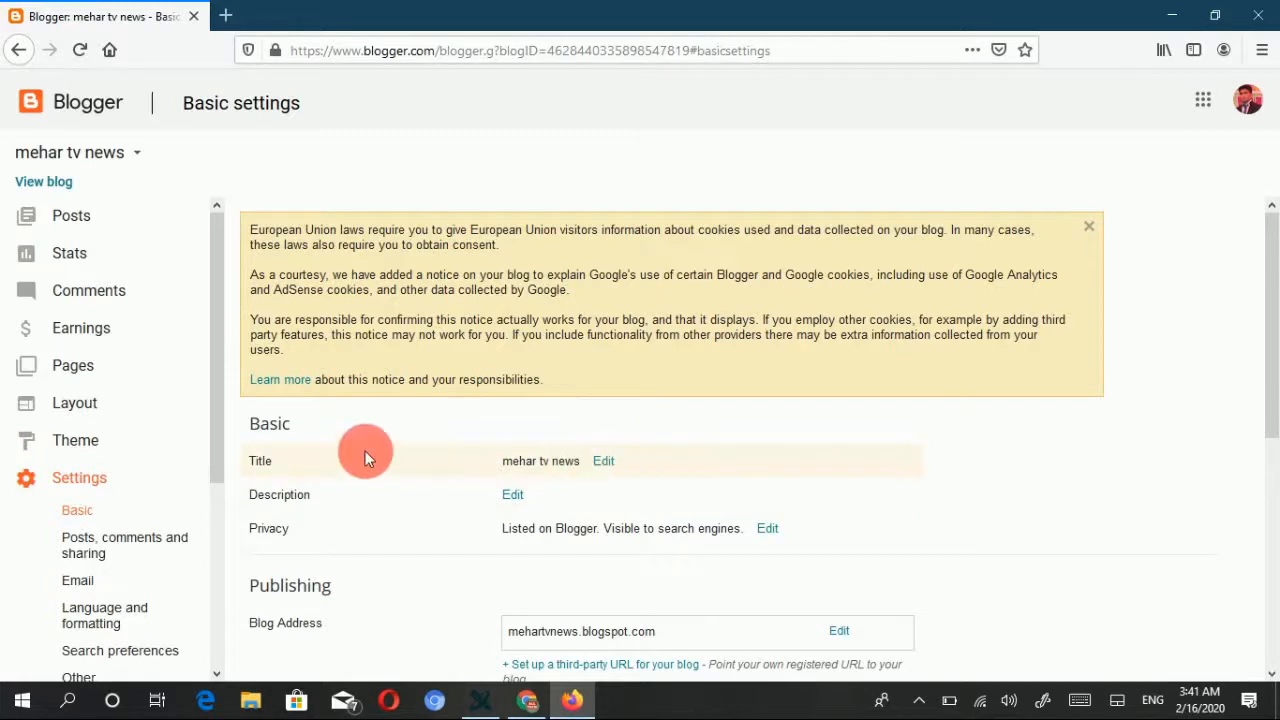
click(514, 495)
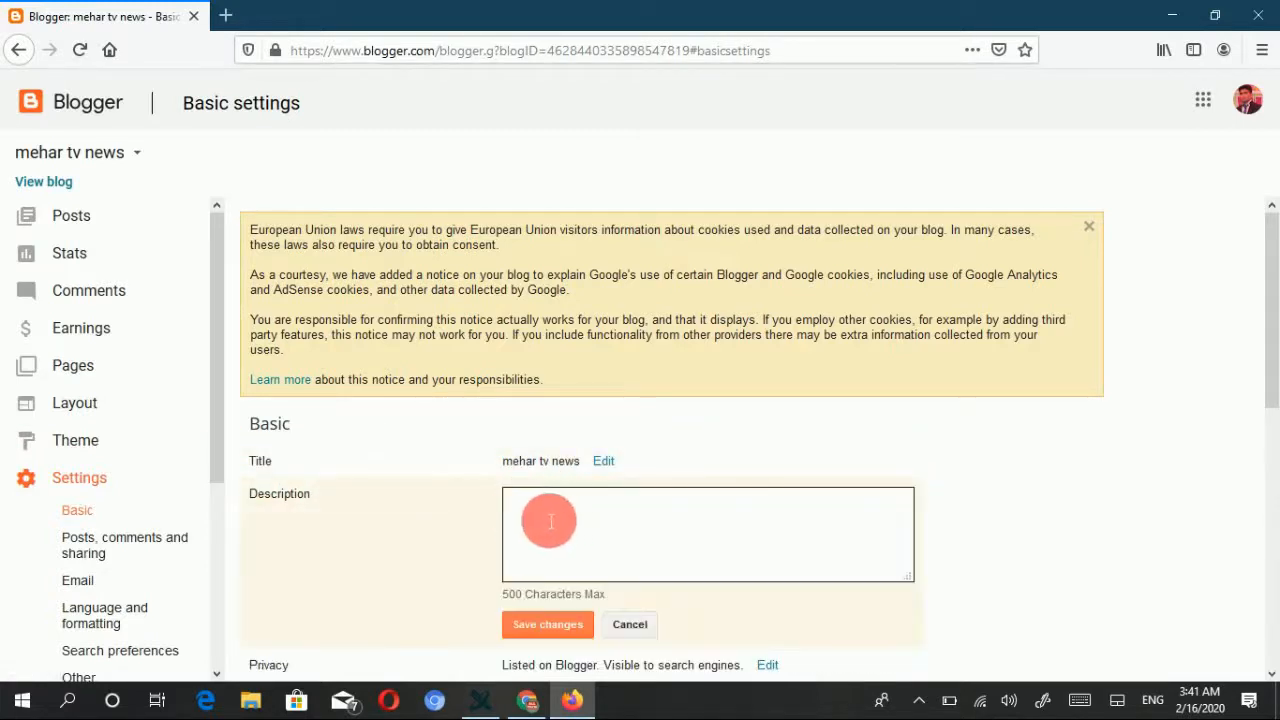
click(548, 520)
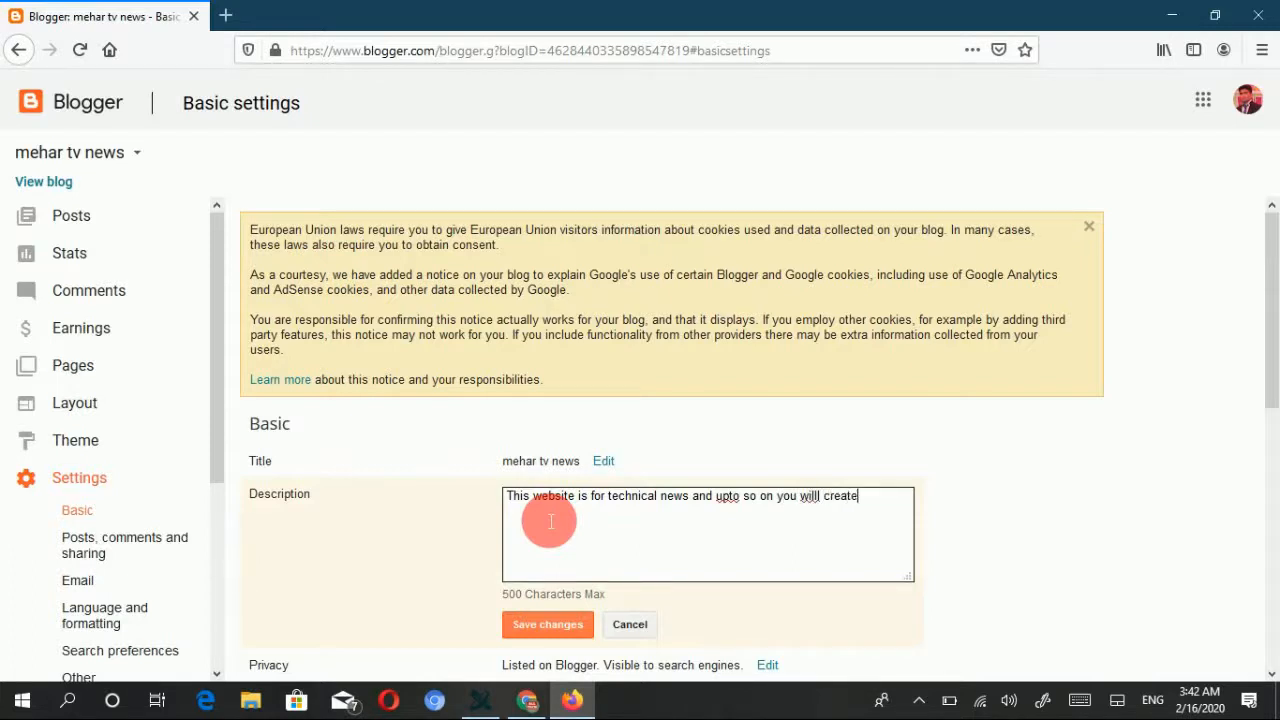
click(570, 632)
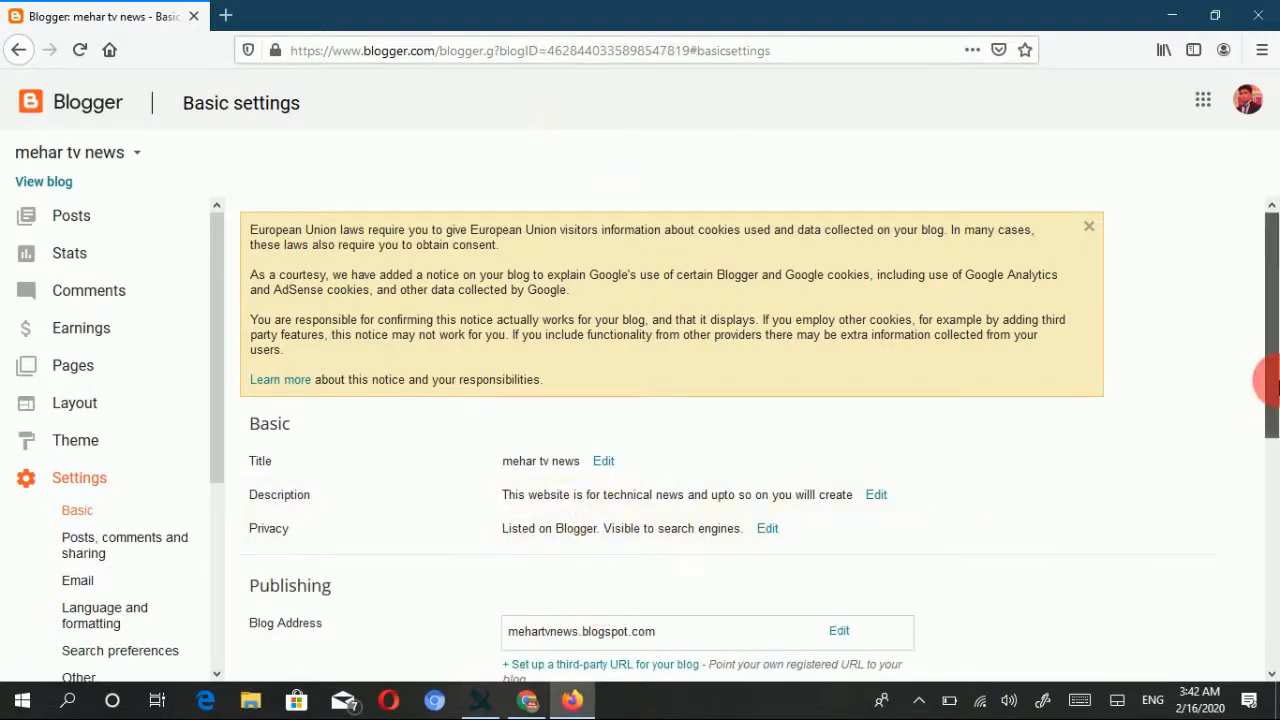
Step: Review the publishing, HTTPS and permissions settings, and open the Blog Readers setting to see its access options
drag(1271, 388, 1275, 520)
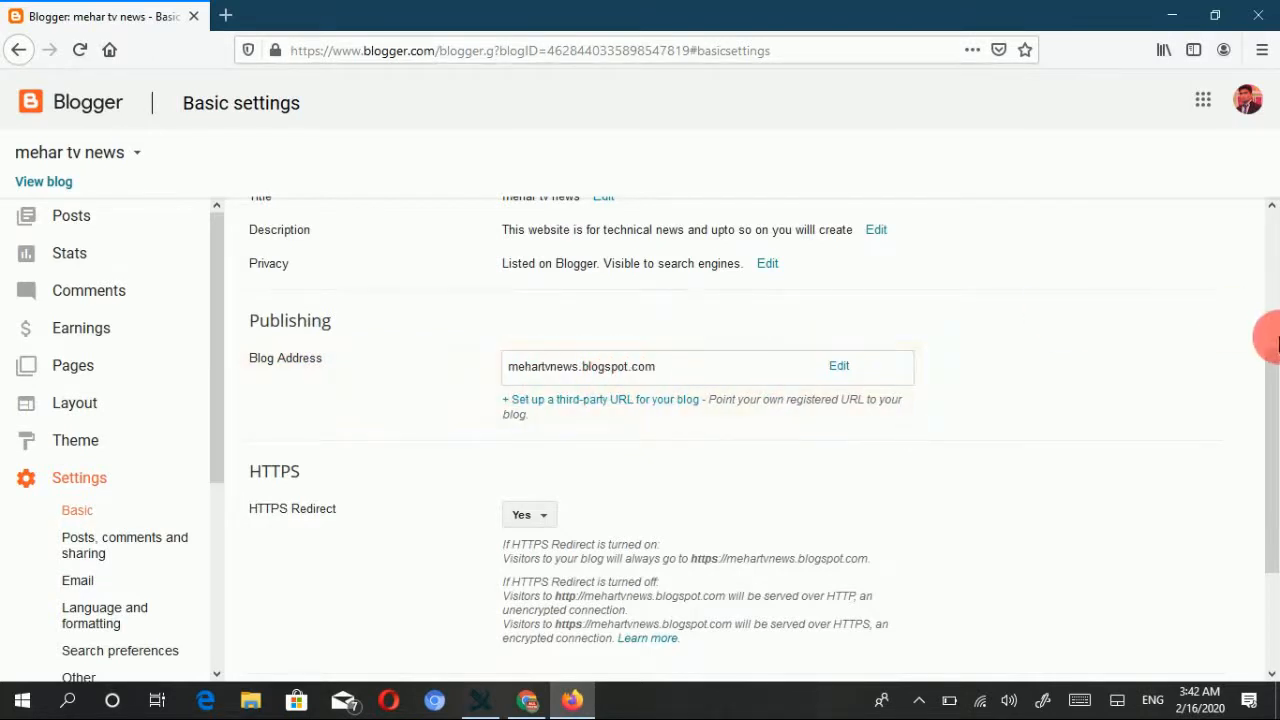
drag(1275, 340, 1275, 490)
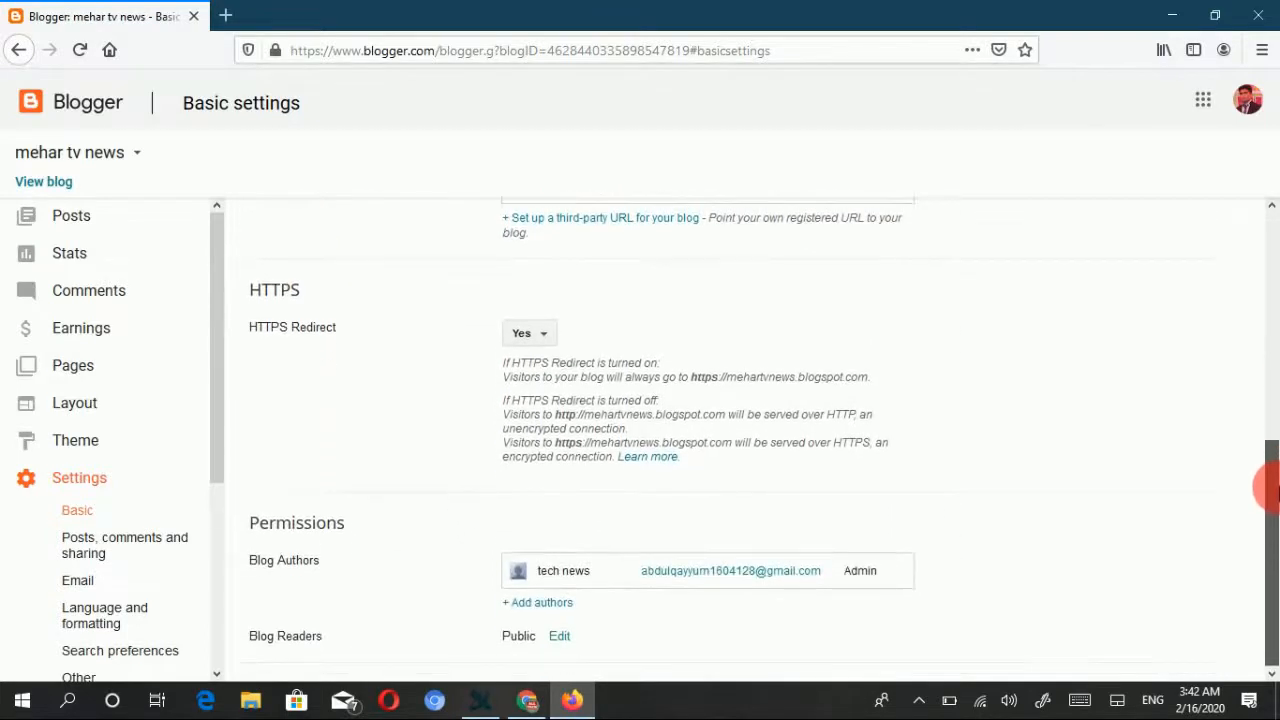
click(562, 638)
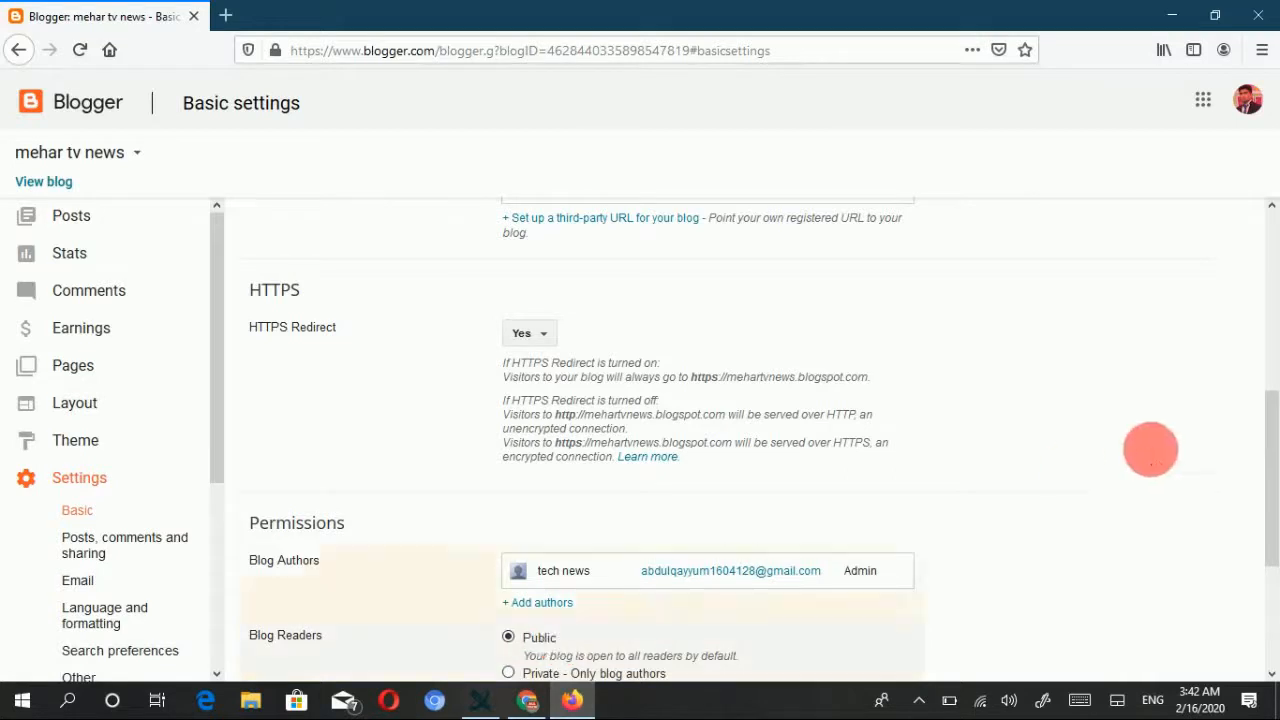
drag(1271, 429, 1274, 618)
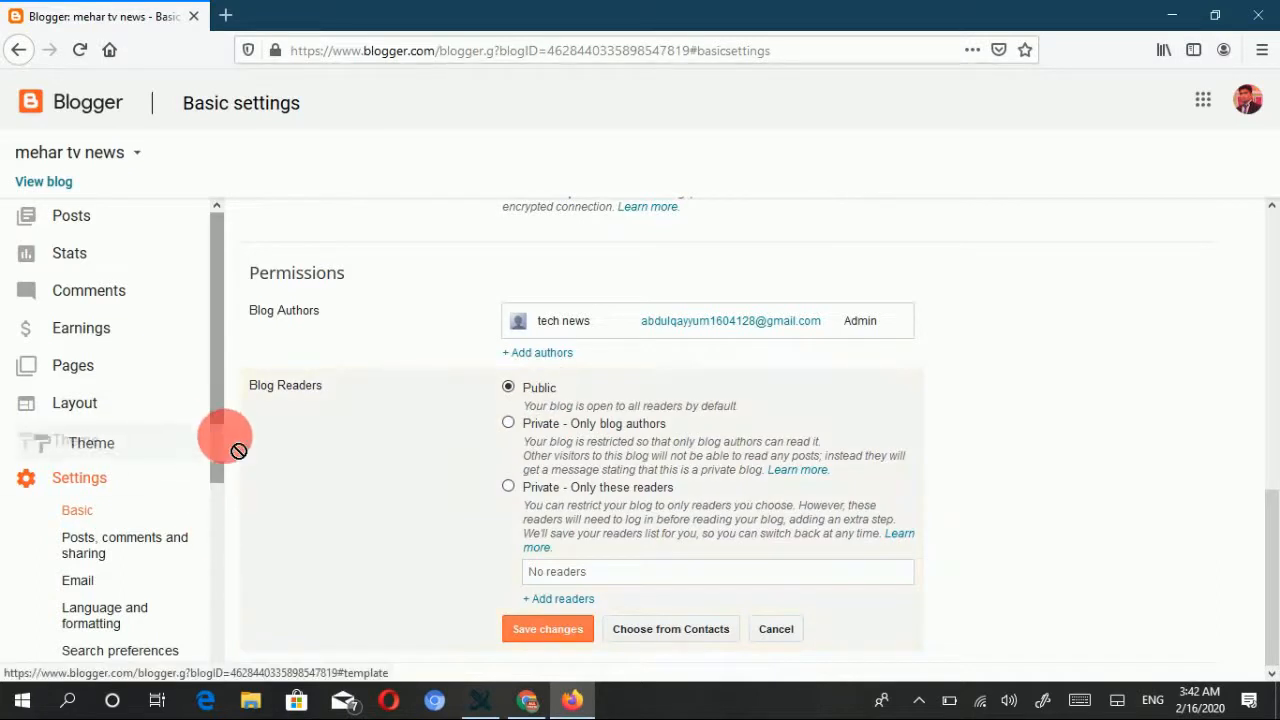
Step: Open the posts, comments and sharing settings and review the Lightbox options and the comment settings
drag(219, 421, 222, 555)
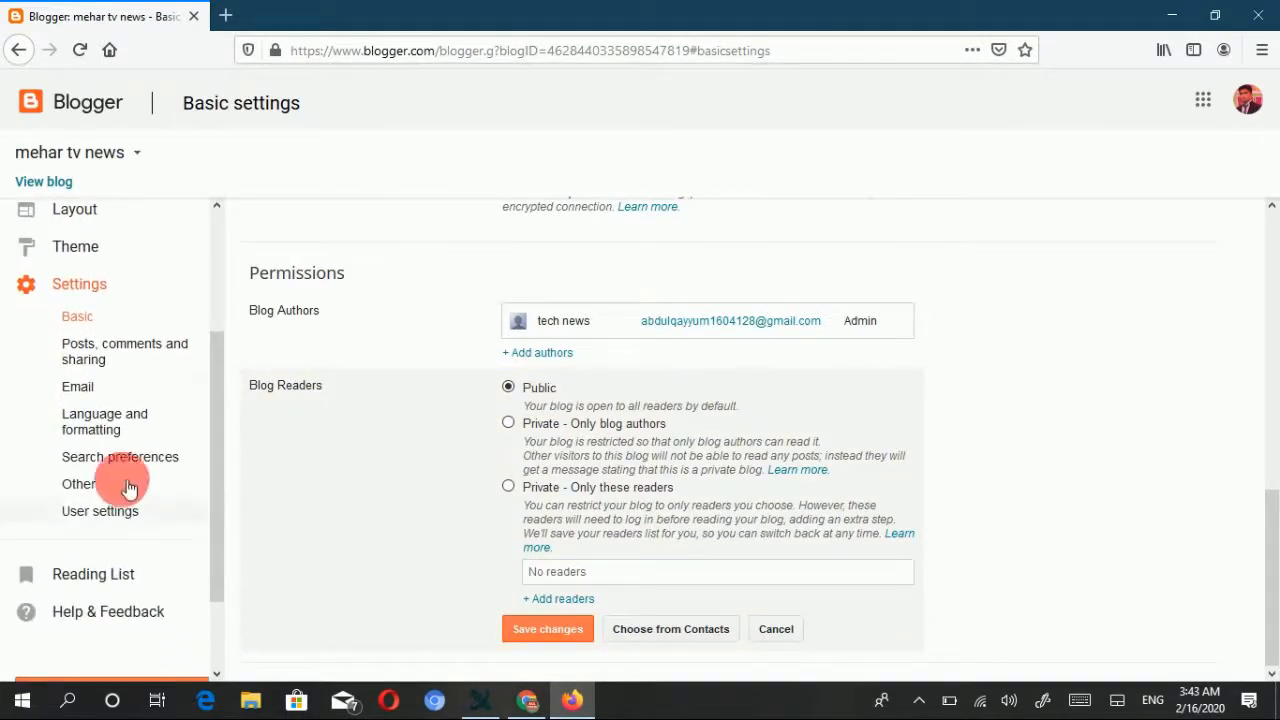
click(117, 352)
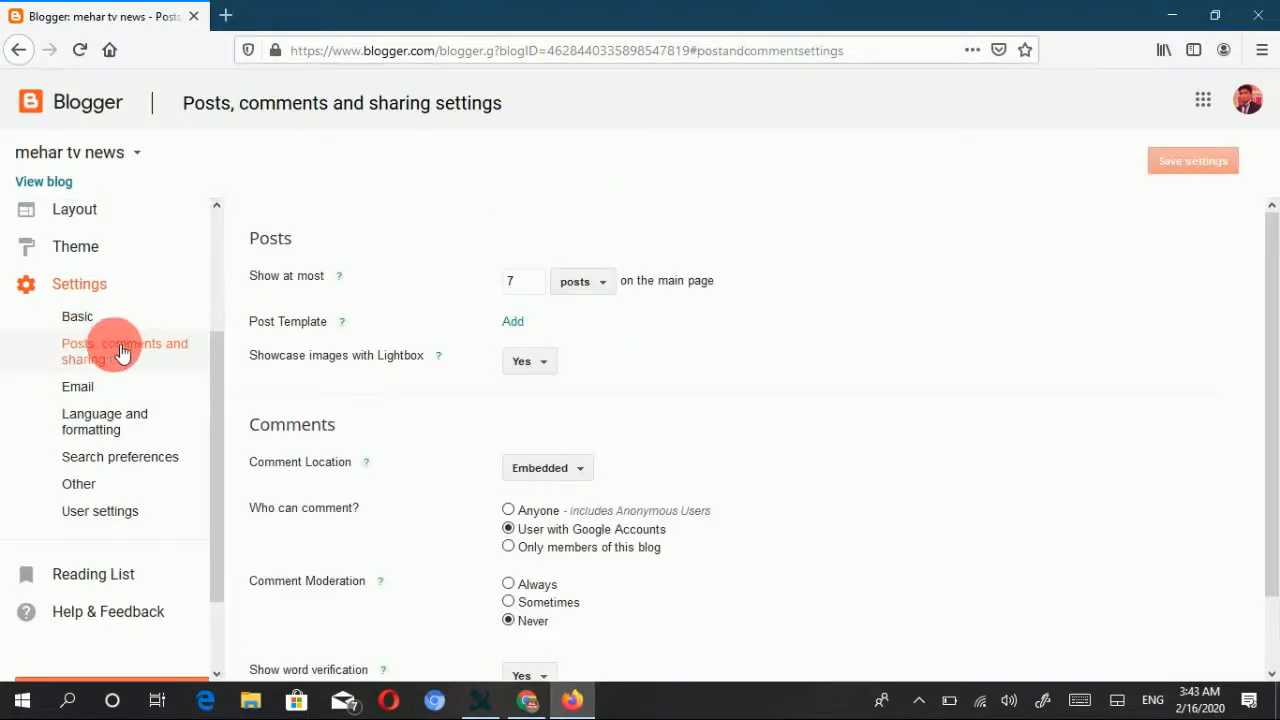
click(547, 368)
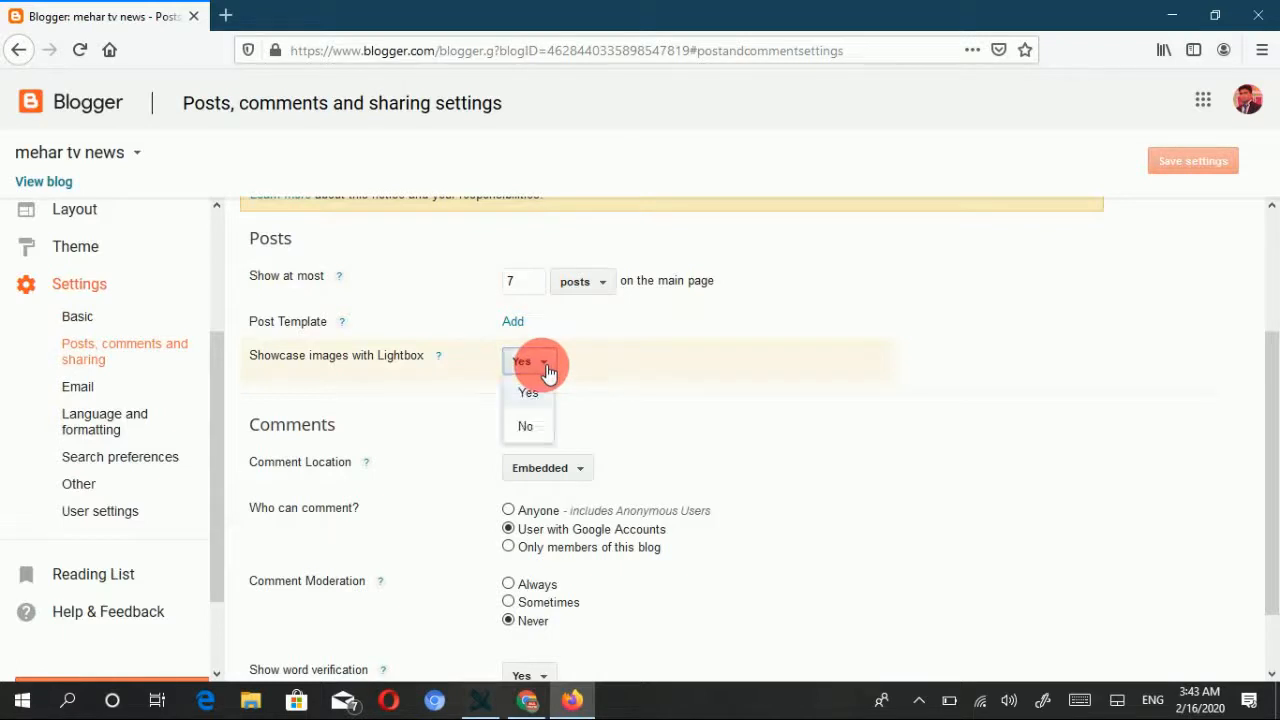
click(609, 413)
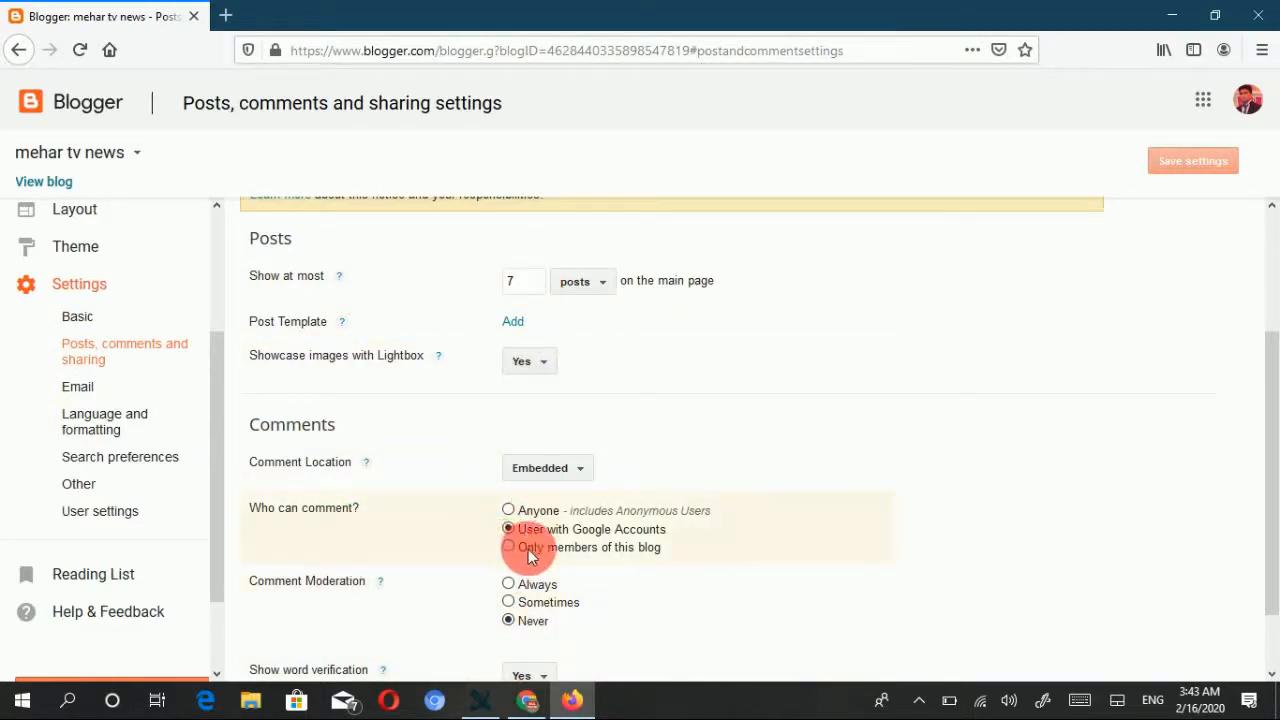
scroll(1271, 465, down, 2)
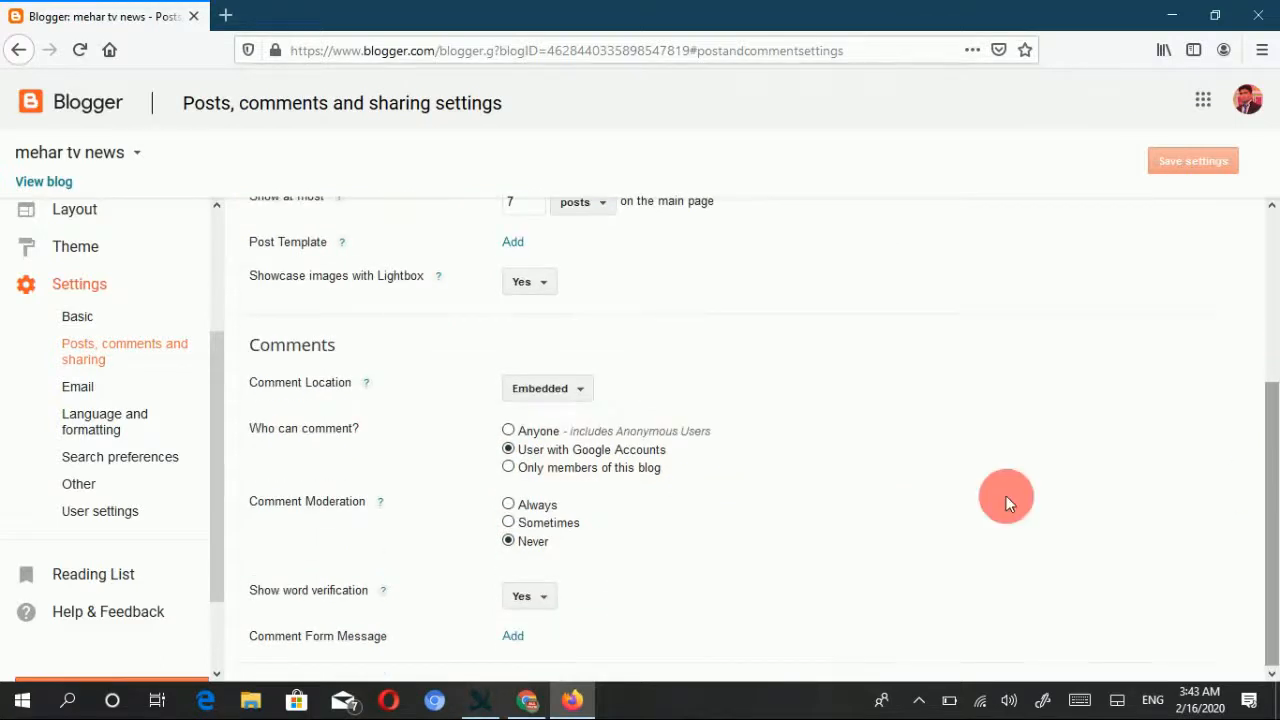
Step: Try to set posting using email to "Save emails as draft post" in the email settings without a secret word and save it
click(86, 420)
click(82, 390)
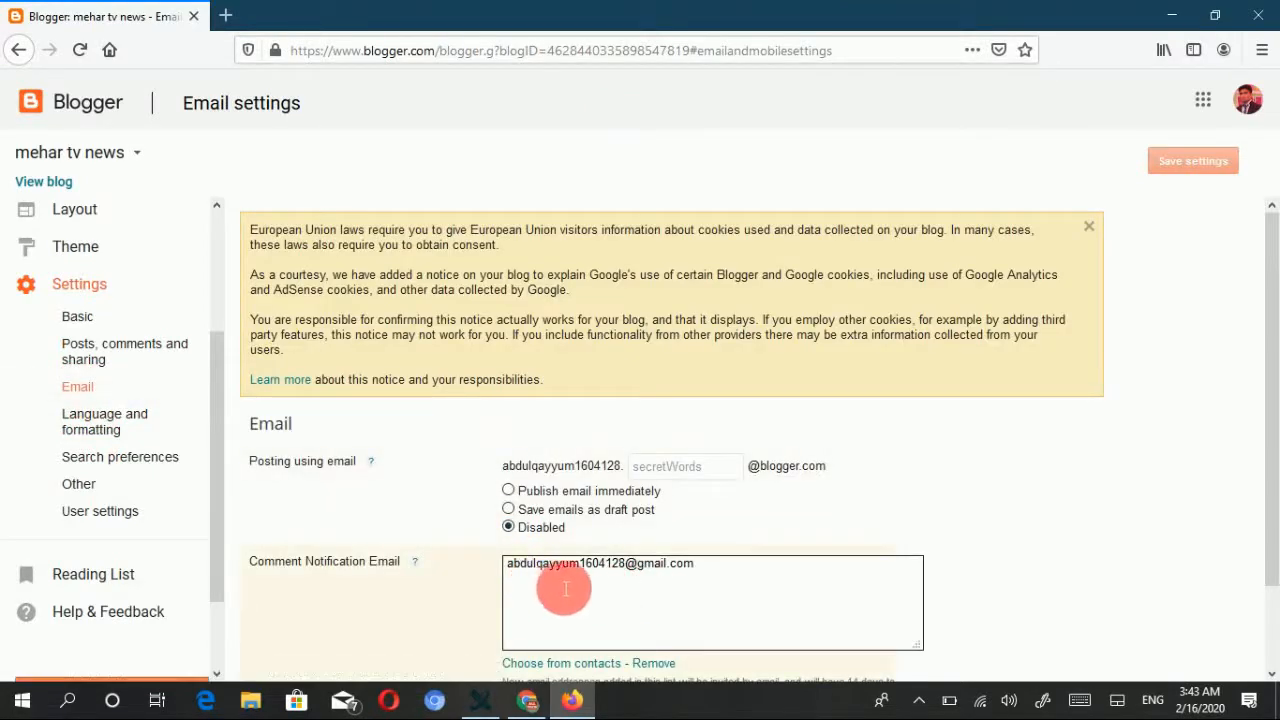
drag(1270, 405, 1266, 534)
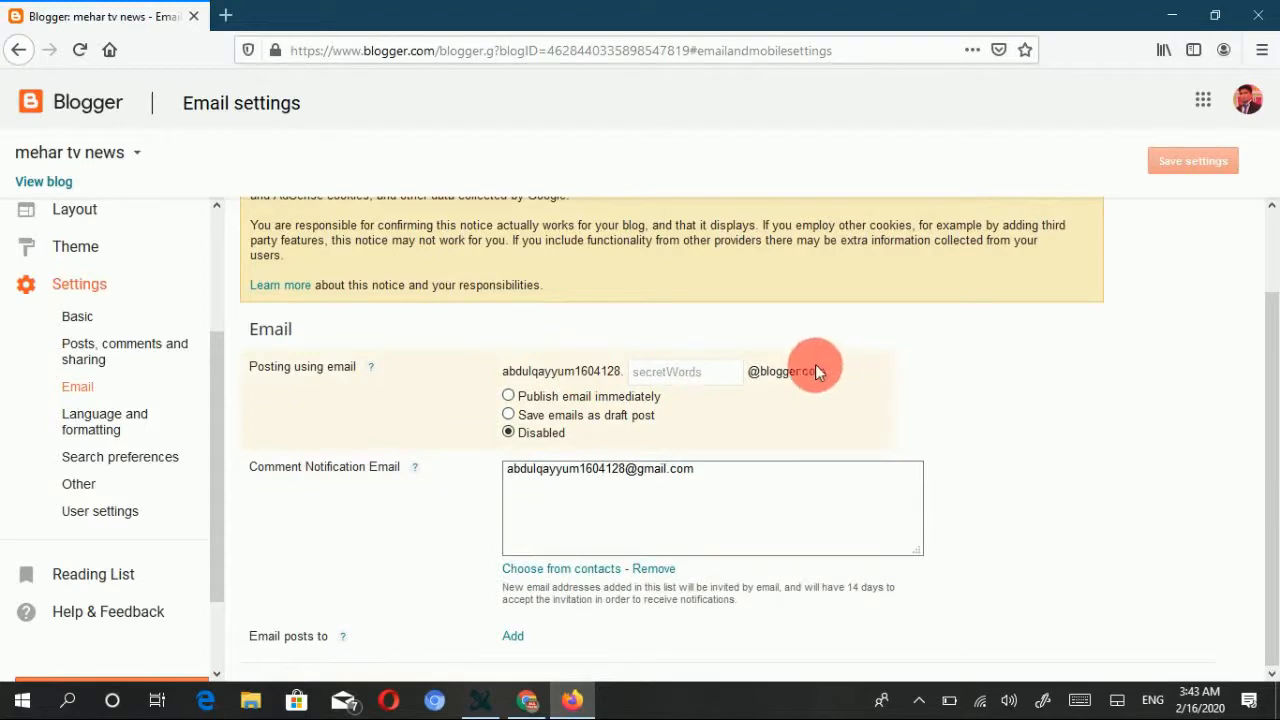
click(683, 375)
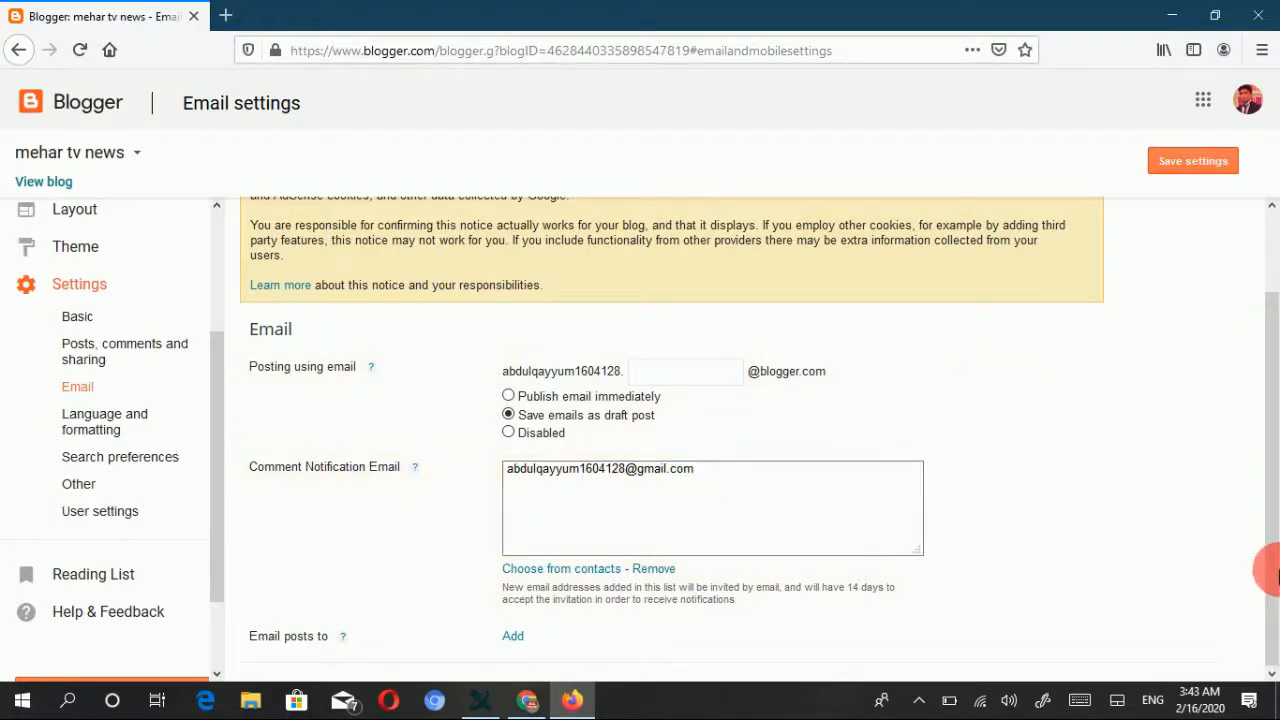
click(93, 425)
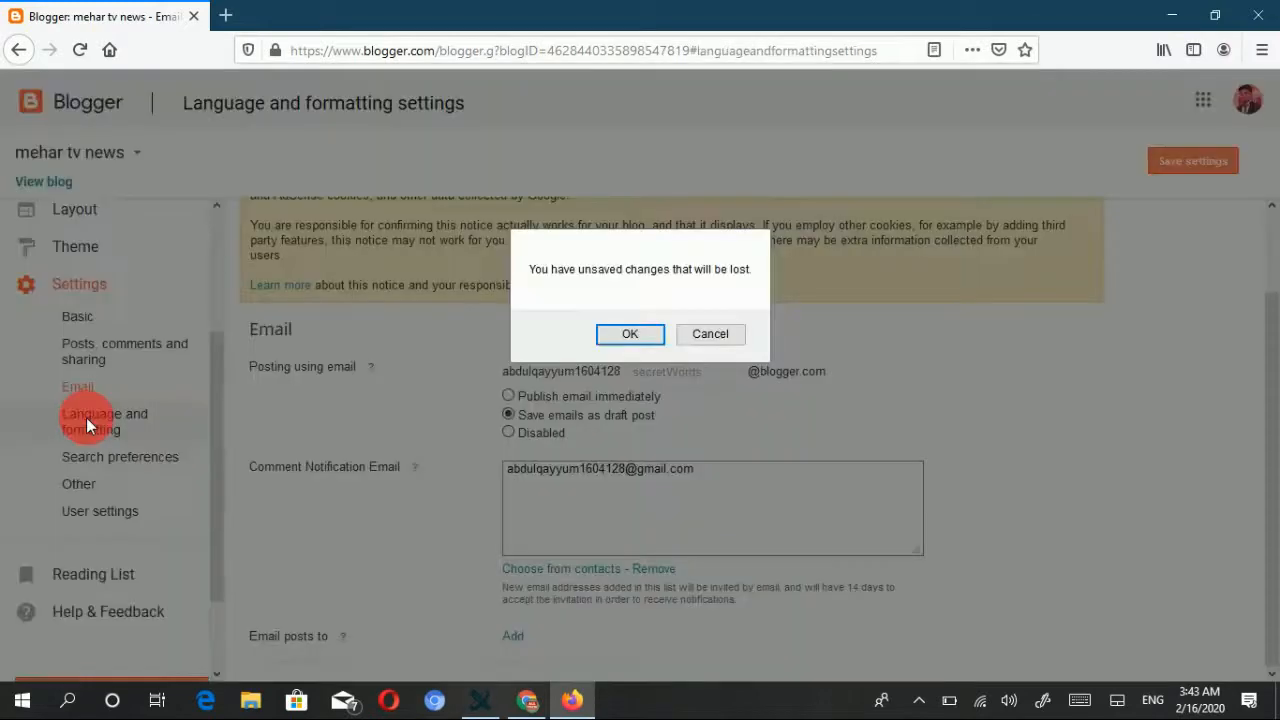
click(712, 333)
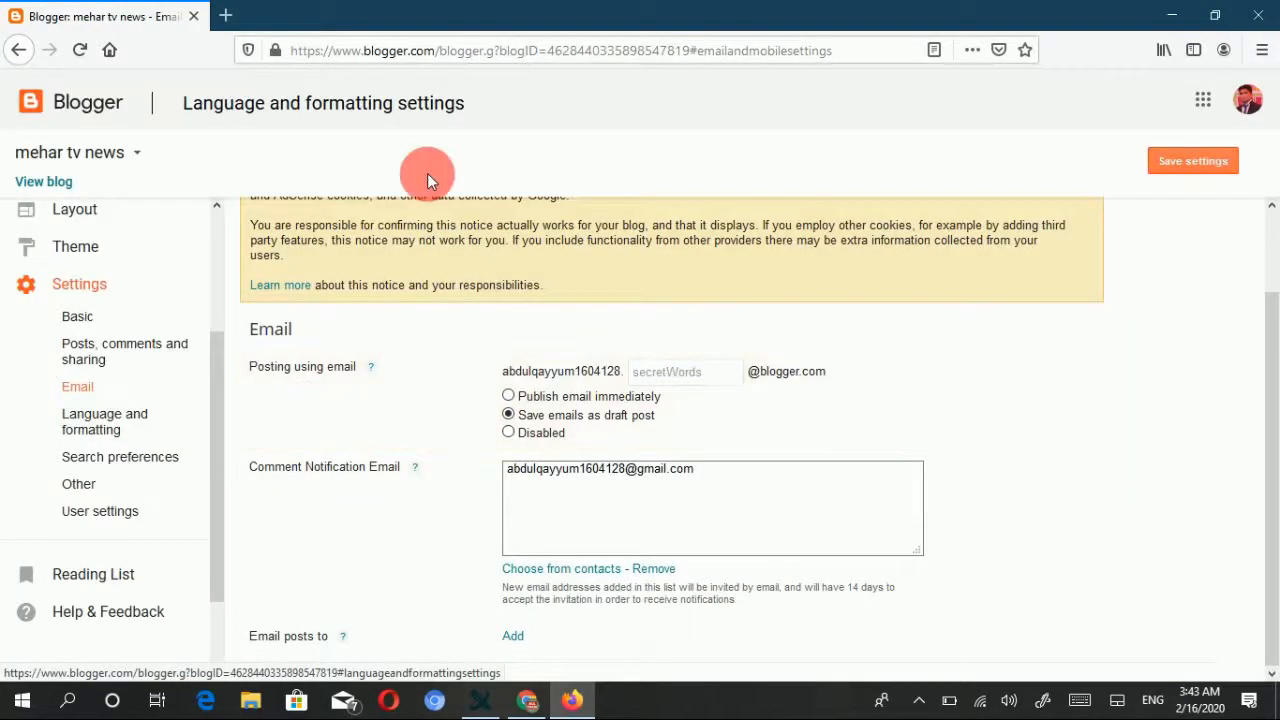
click(1197, 177)
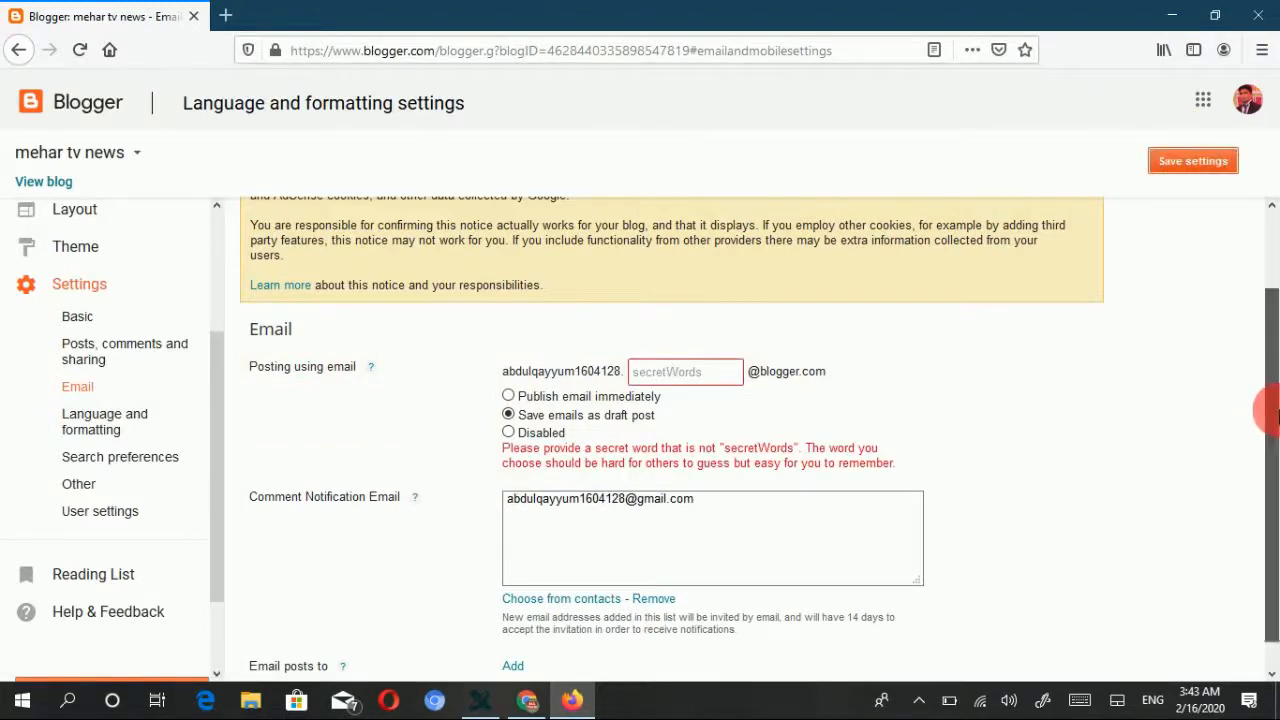
drag(1268, 410, 1267, 320)
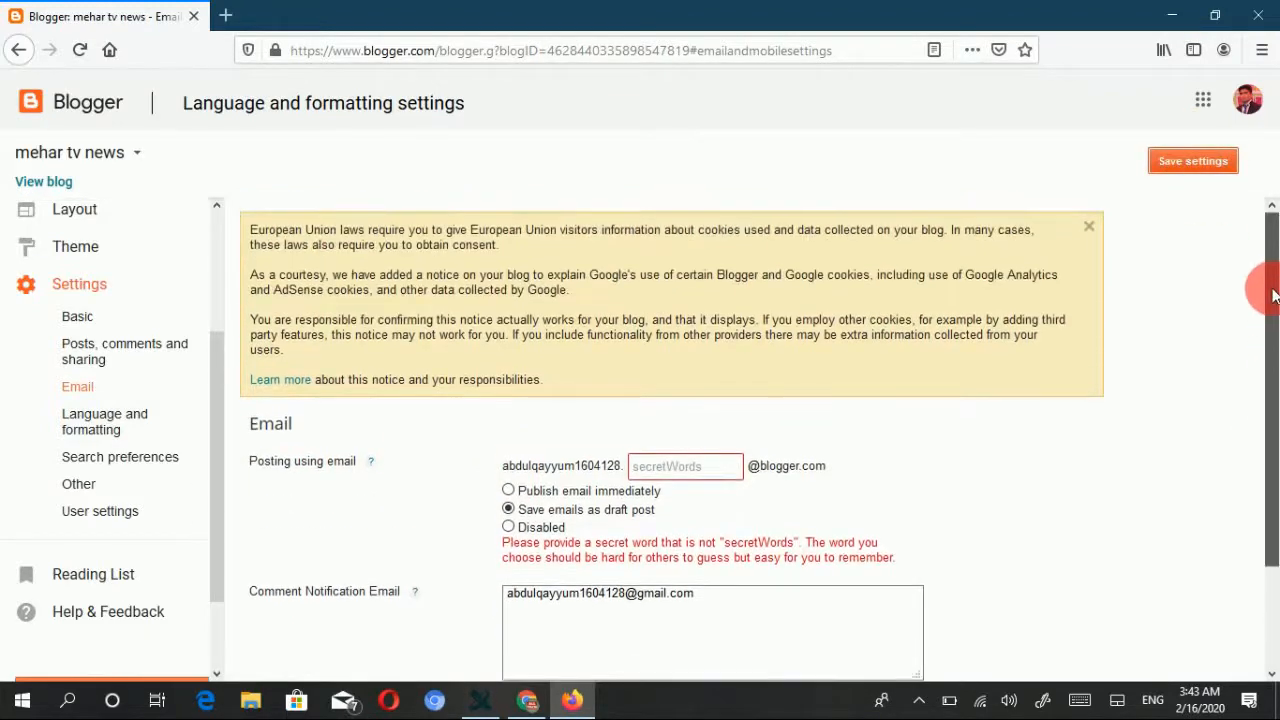
Step: Discard the unsaved email changes and return to the blog's basic settings
click(104, 316)
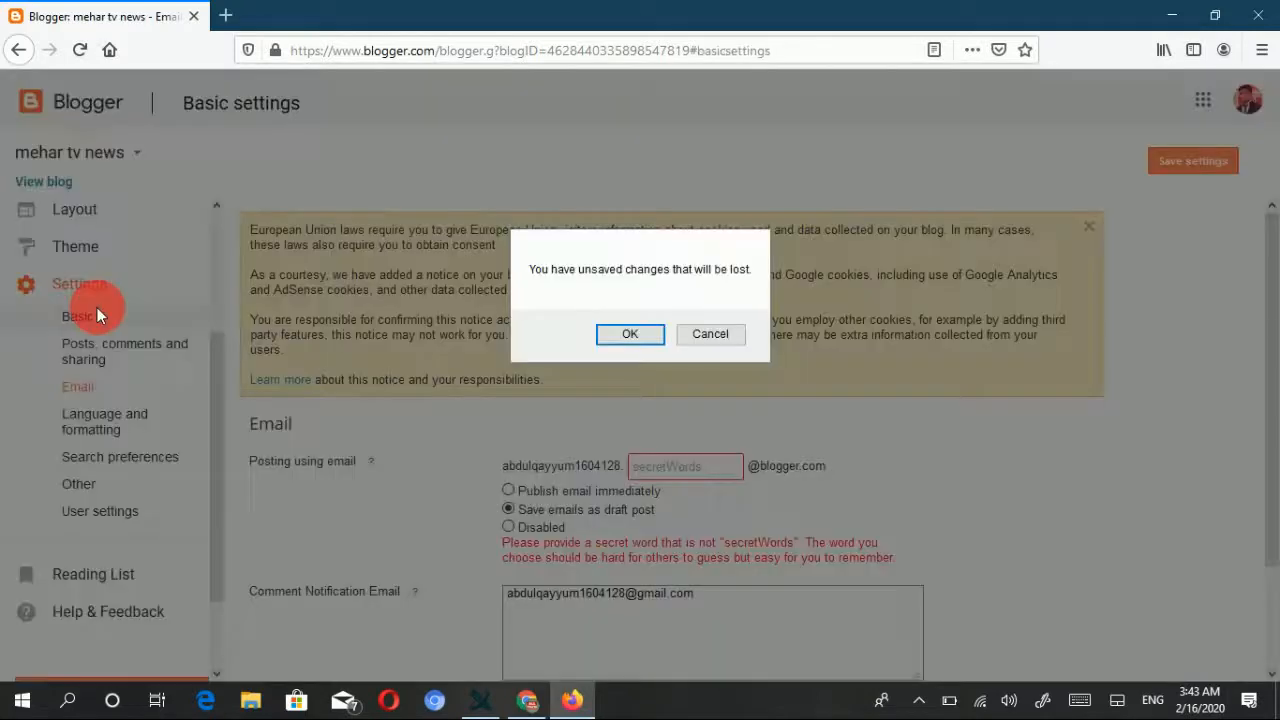
click(630, 334)
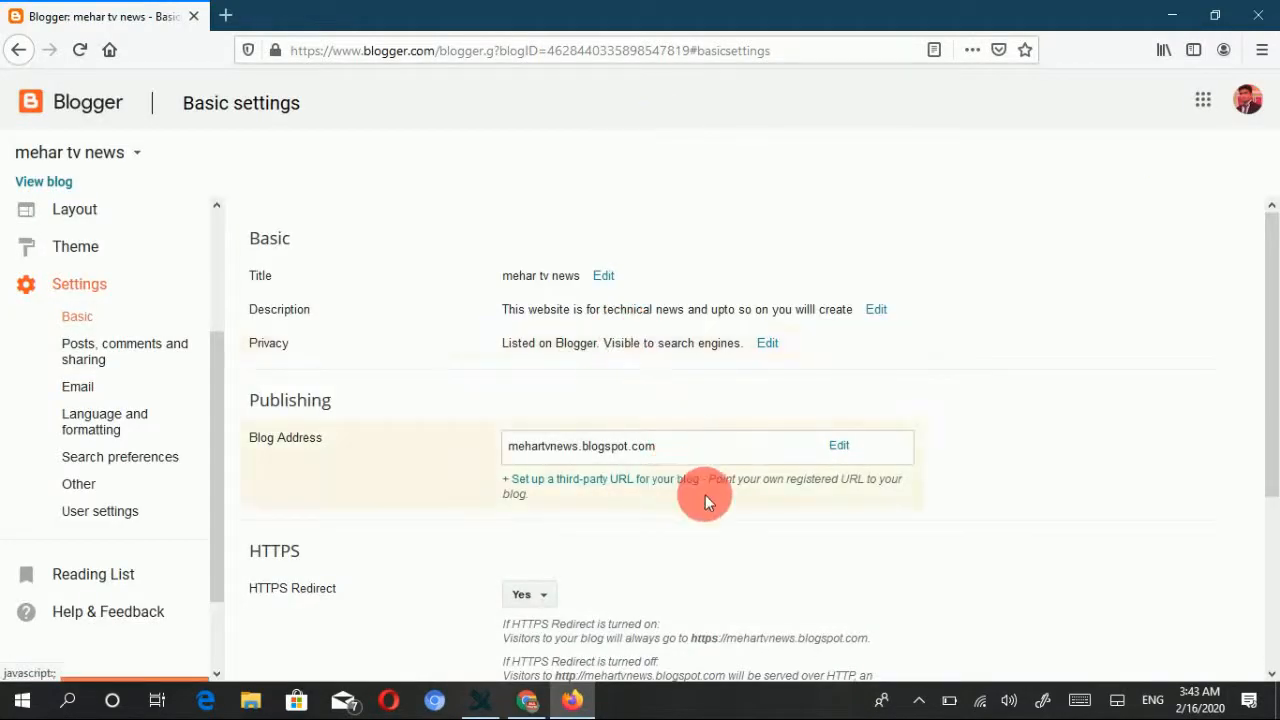
mouse_move(1268, 325)
mouse_down()
mouse_move(1266, 451)
mouse_move(1274, 405)
mouse_move(1257, 386)
mouse_move(1257, 346)
mouse_up()
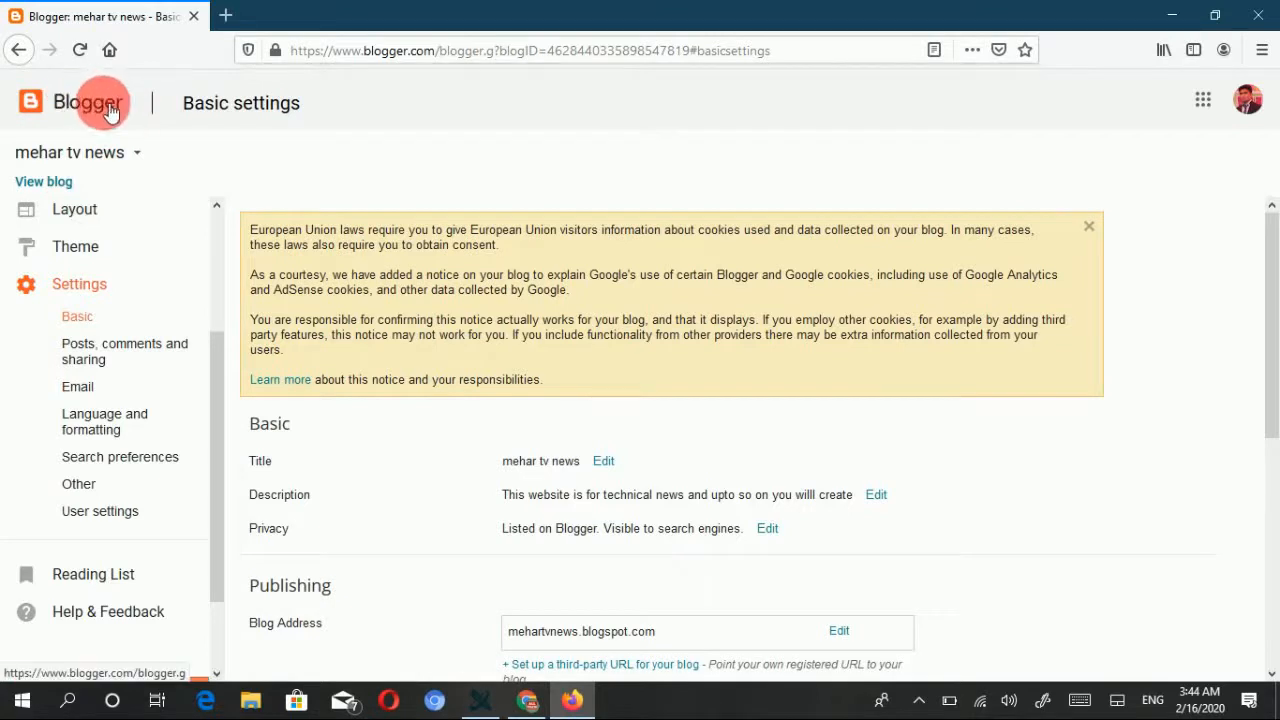
Step: Check the list of blogs, and view the live mehar tv news blog to examine its page and theme
click(140, 152)
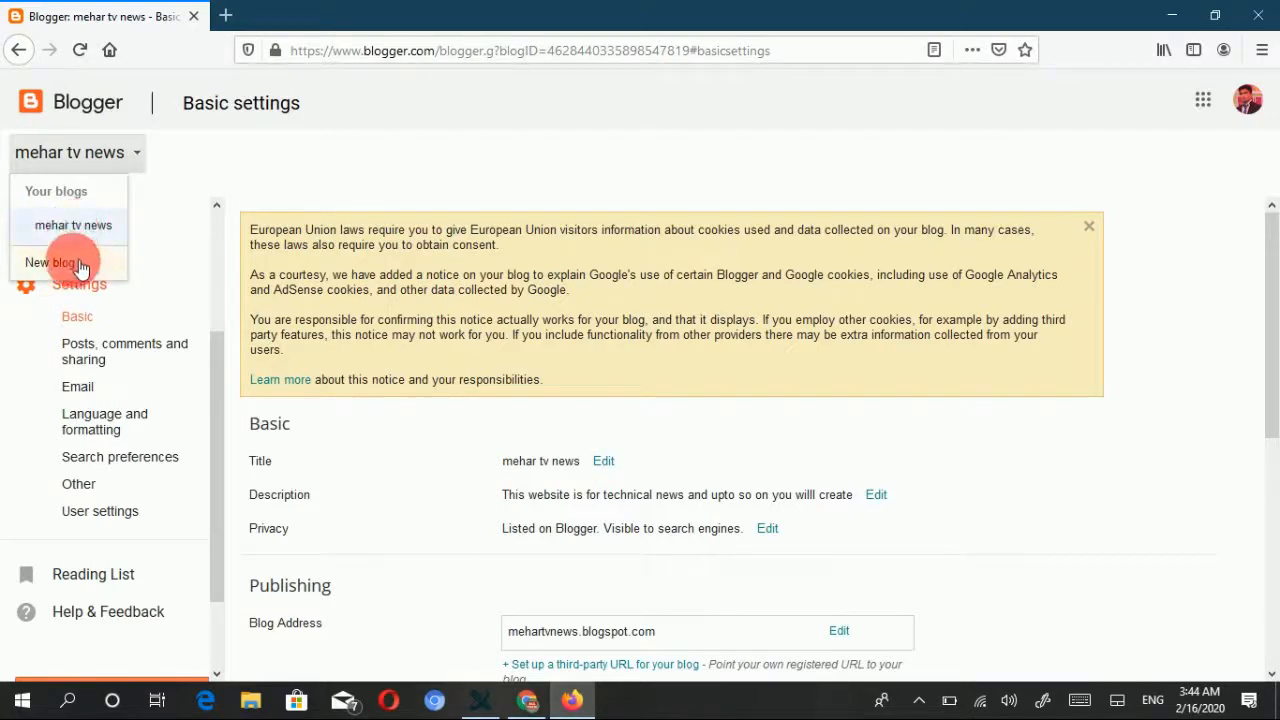
click(67, 193)
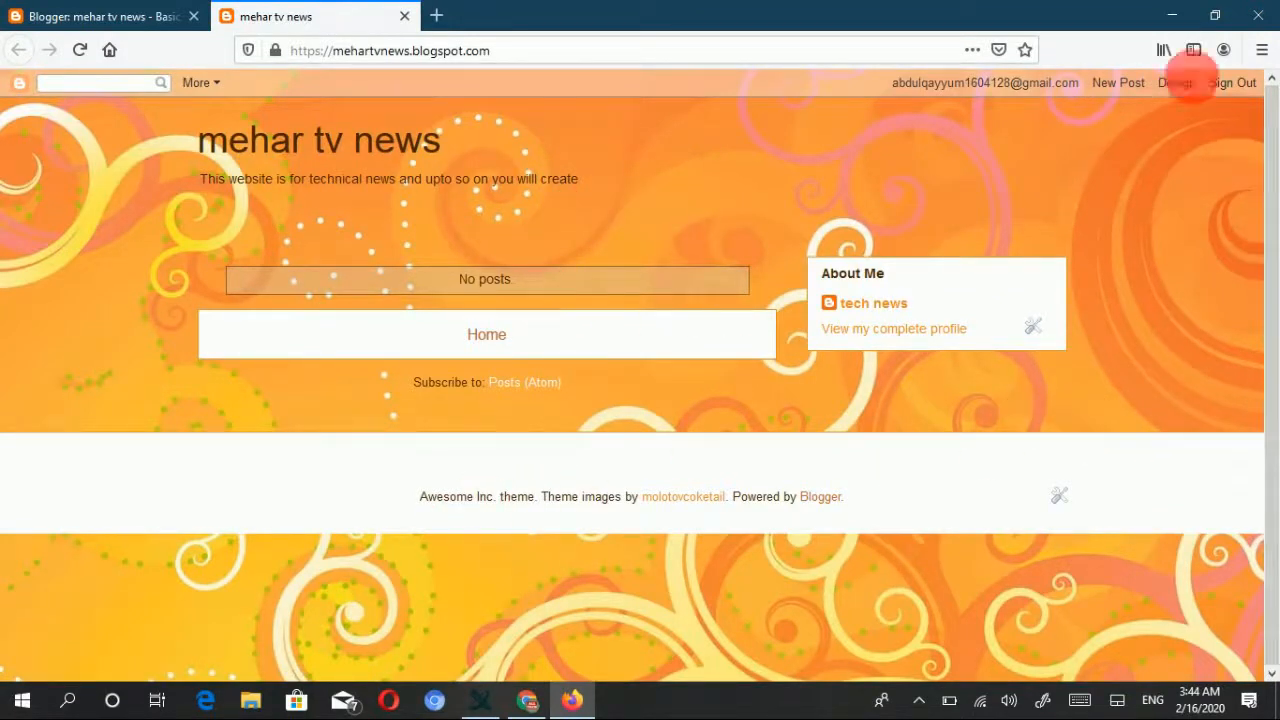
drag(1275, 199, 1278, 269)
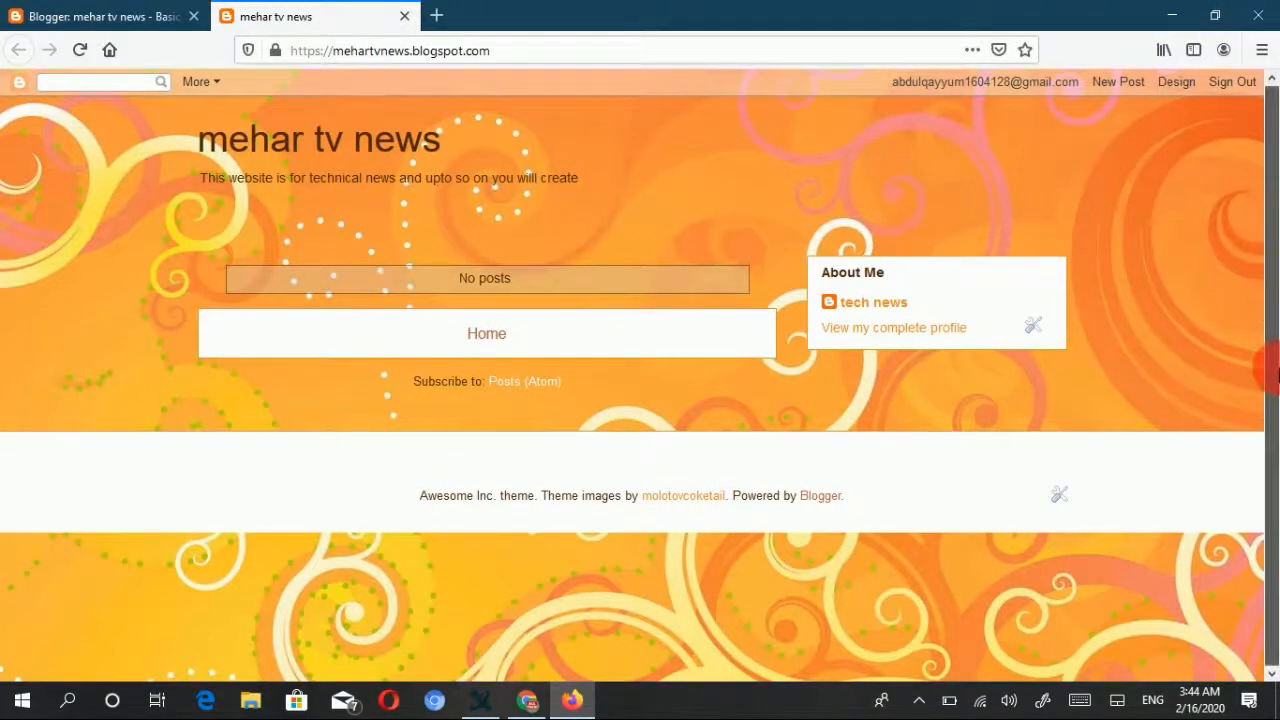
click(222, 84)
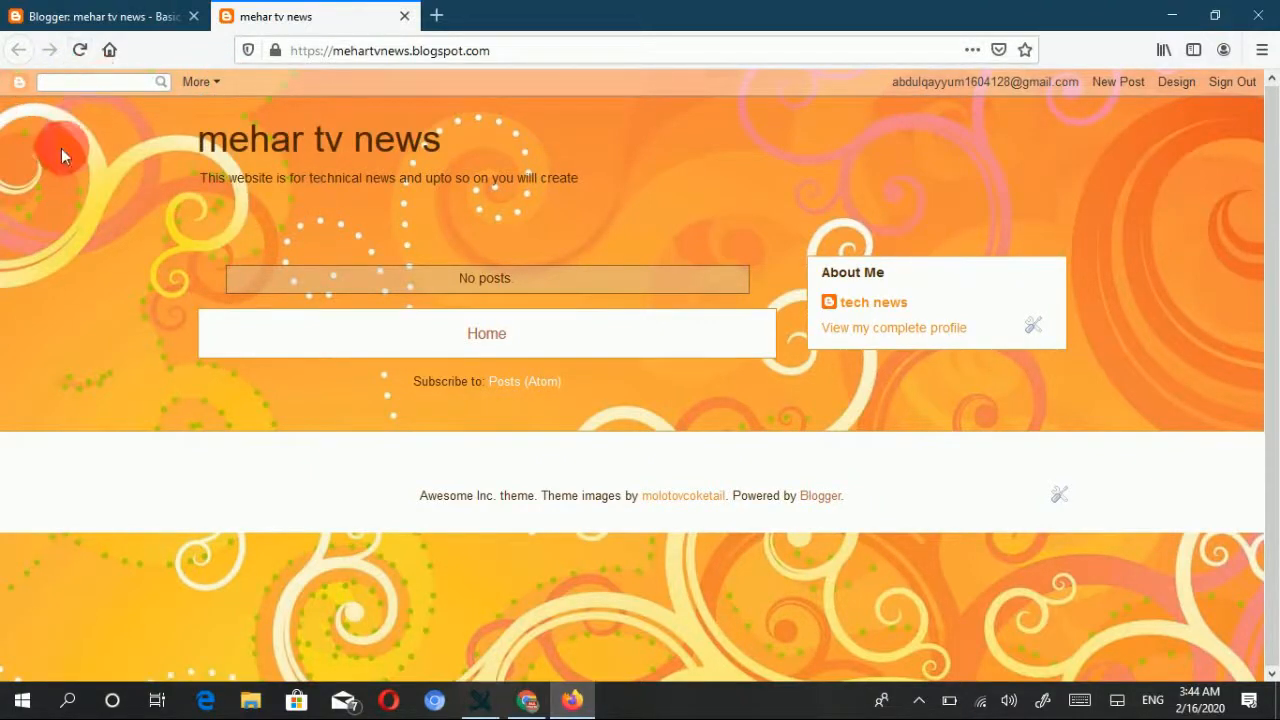
click(30, 90)
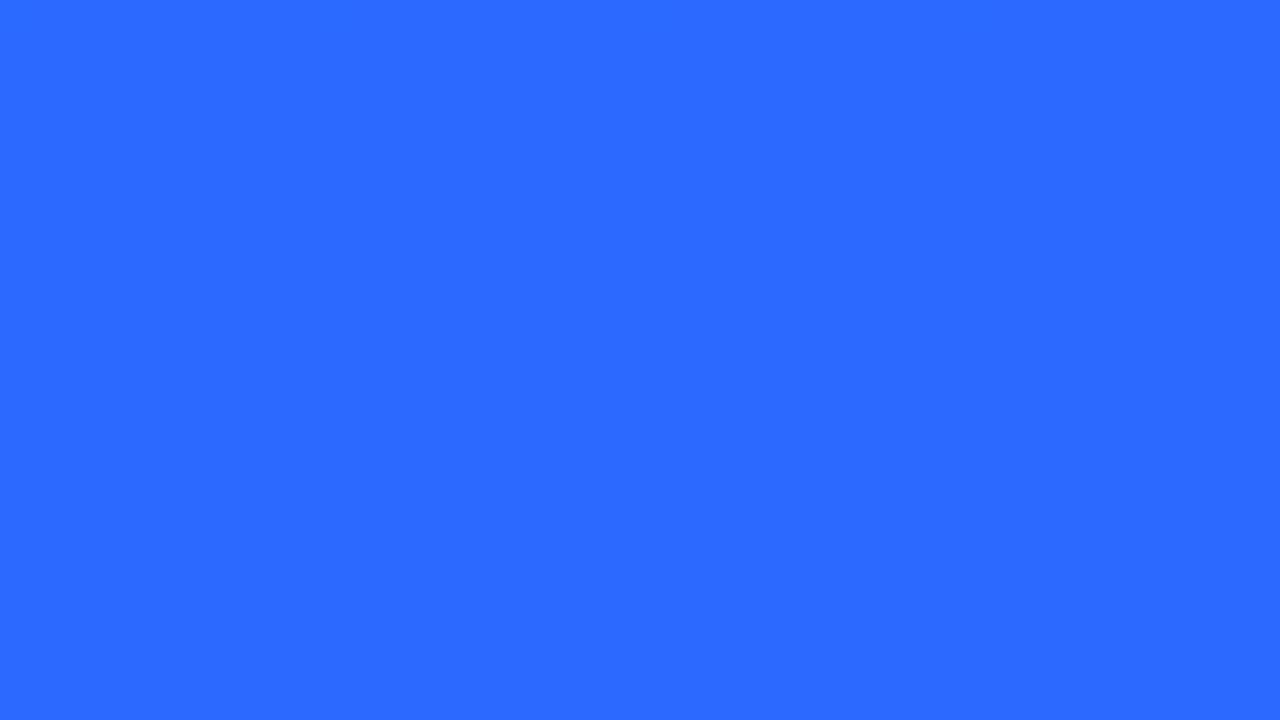